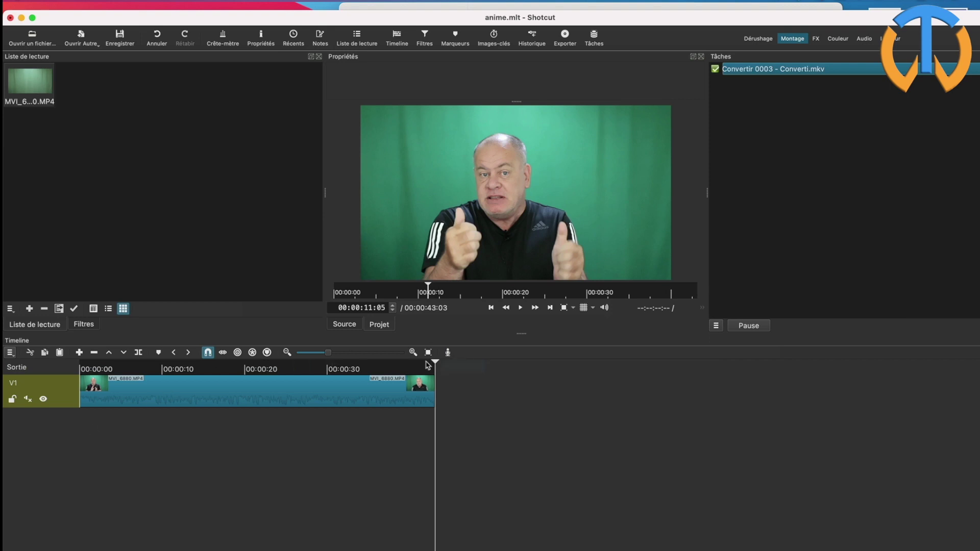
Step: Preview the V1 clip with sound from about 11 seconds, unmuting the track for the playback and muting it again
left_click_drag(433, 364, 175, 367)
left_click(28, 399)
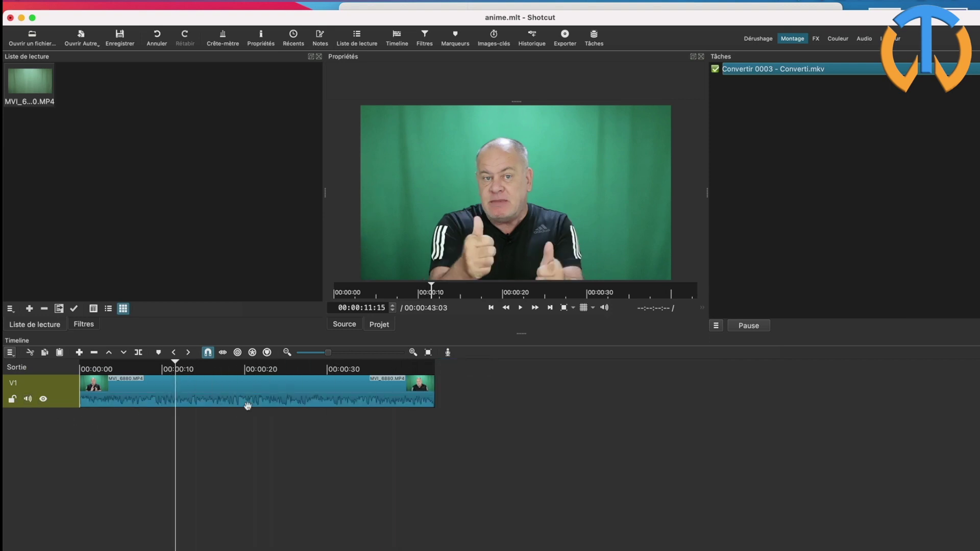
left_click(520, 308)
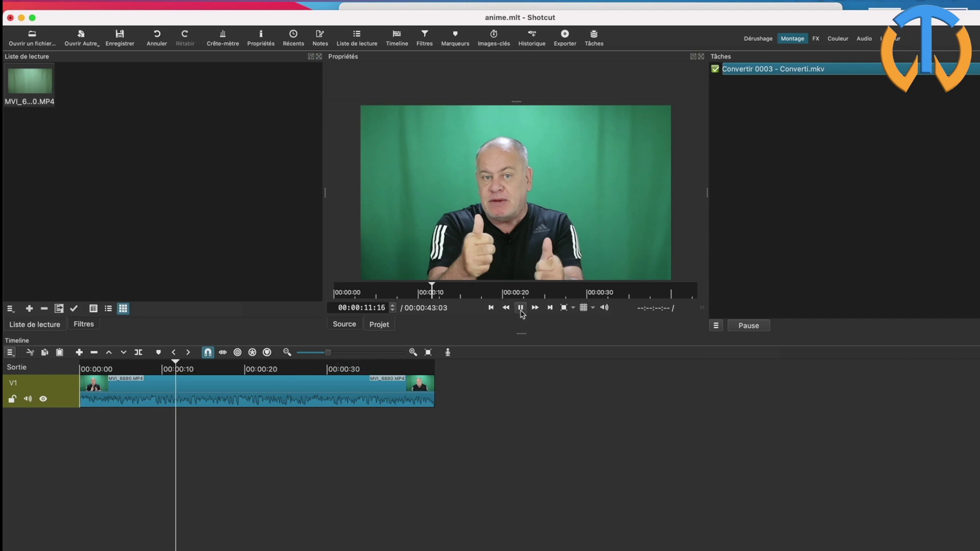
left_click(520, 308)
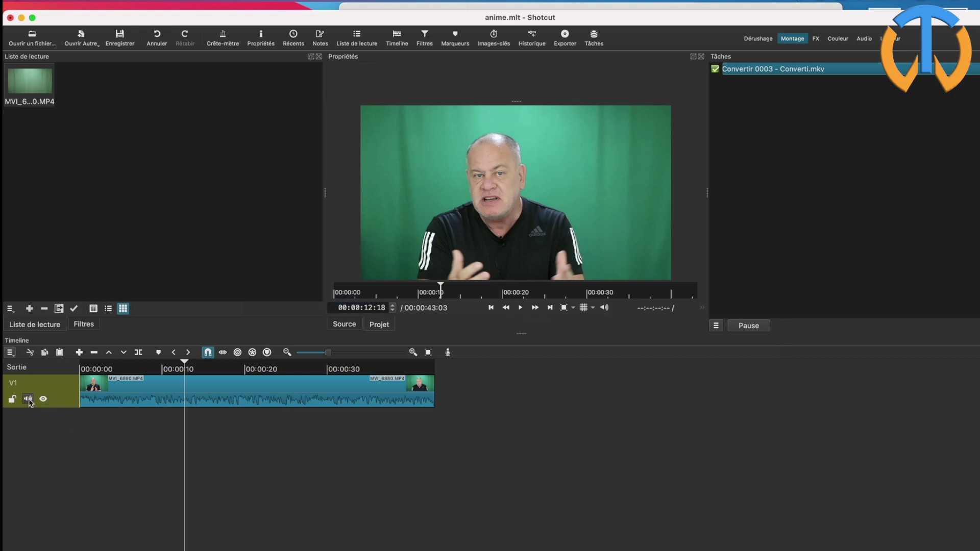
left_click(28, 399)
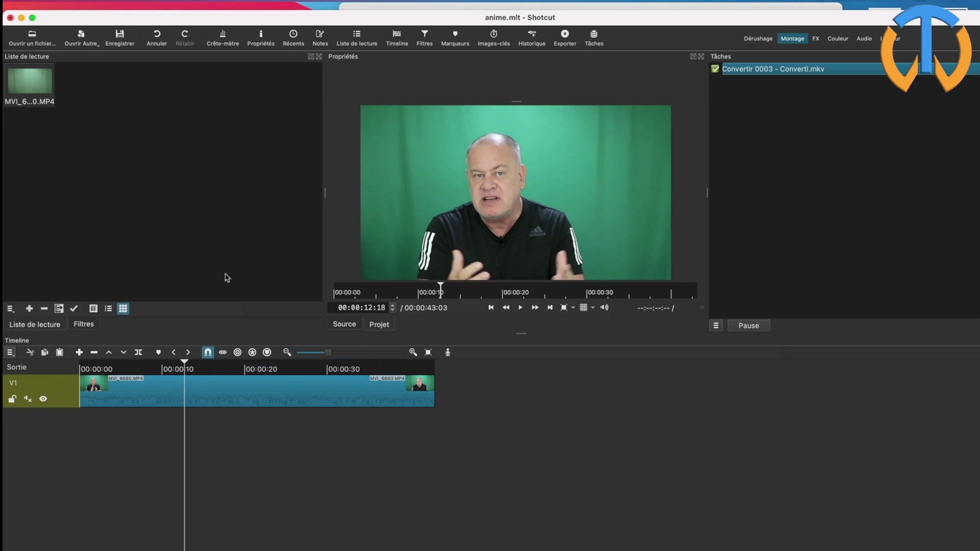
Step: Import 0003.gif from the rushes3 folder into the project's playlist and return to the editor
left_click(392, 7)
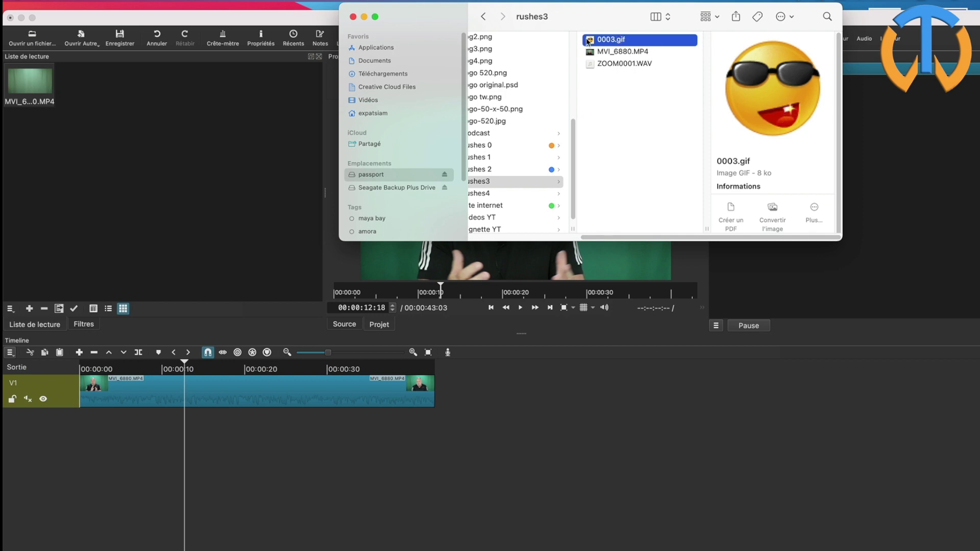
left_click_drag(604, 41, 135, 98)
left_click(273, 19)
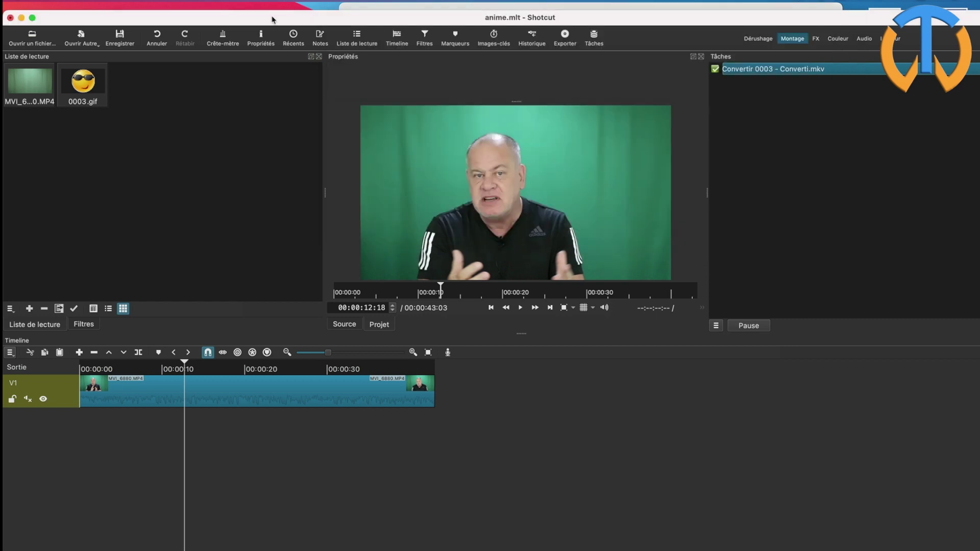
left_click_drag(273, 20, 274, 15)
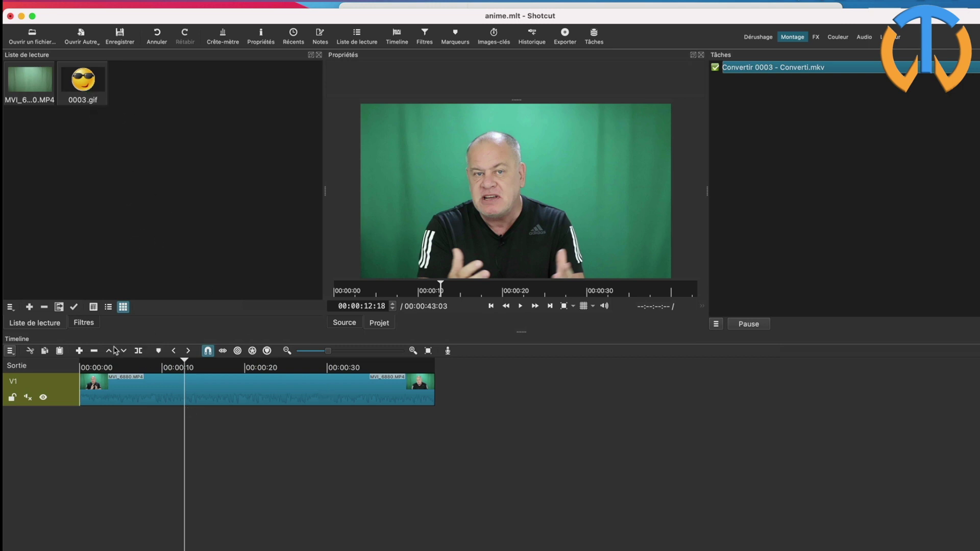
Step: Insert a new video track above V1 in the timeline
left_click(10, 351)
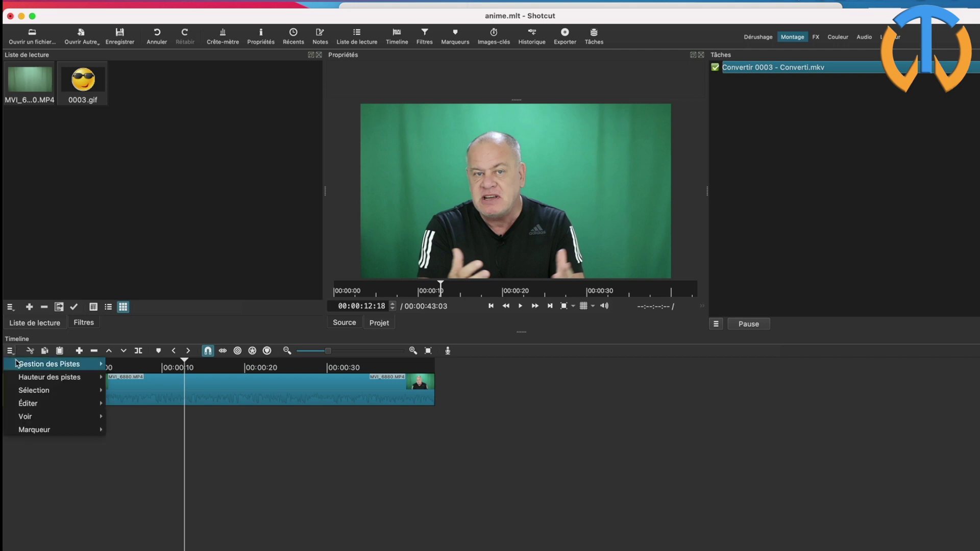
mouse_move(21, 365)
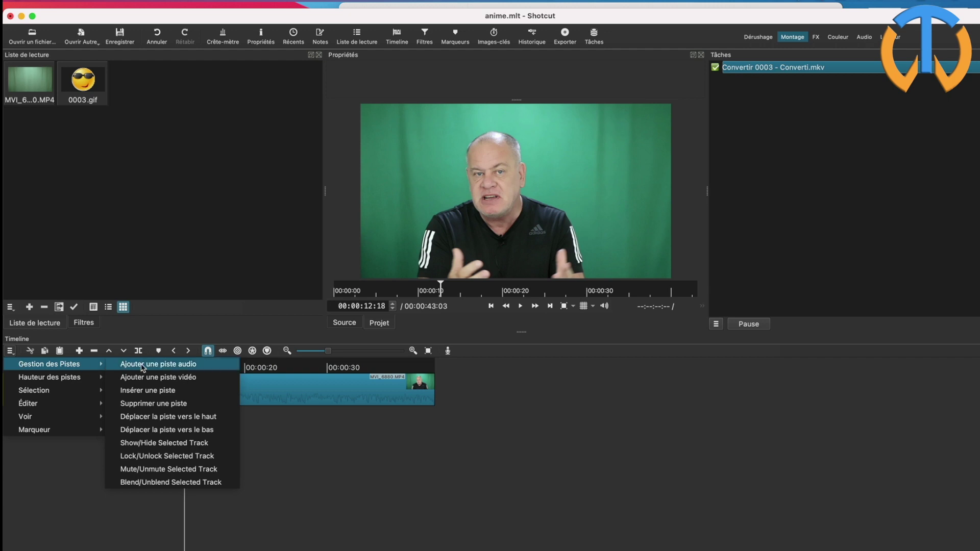
left_click(169, 394)
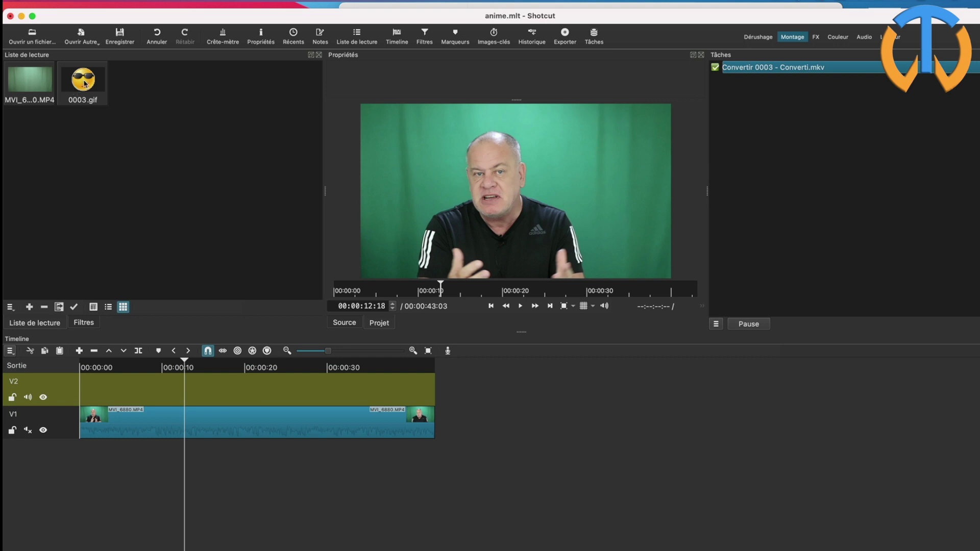
Step: Place 0003.gif on V2 at about 17 seconds, convert it to lossless Ut Video/PCM MKV as "0003 - Converti" in rushes3, and preview it
left_click_drag(84, 84, 217, 385)
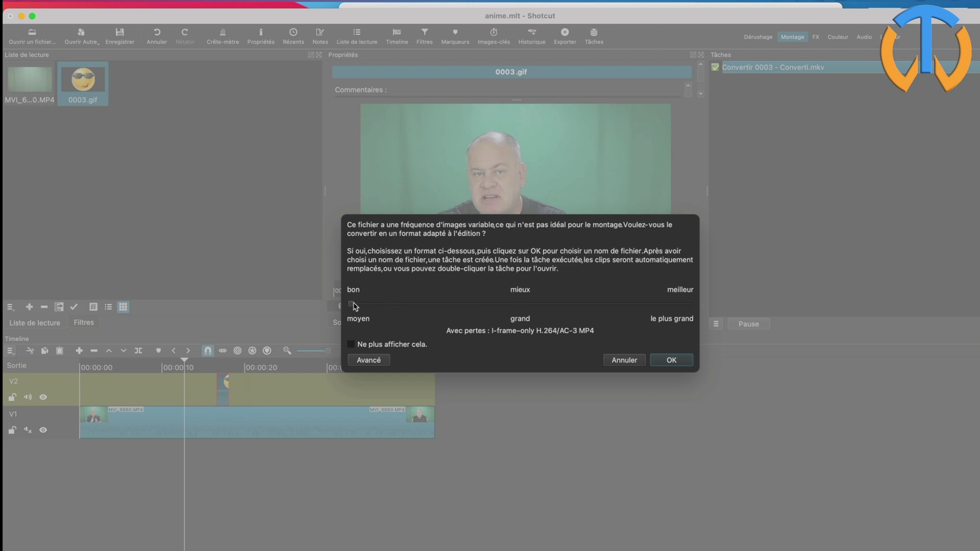
left_click_drag(352, 306, 688, 305)
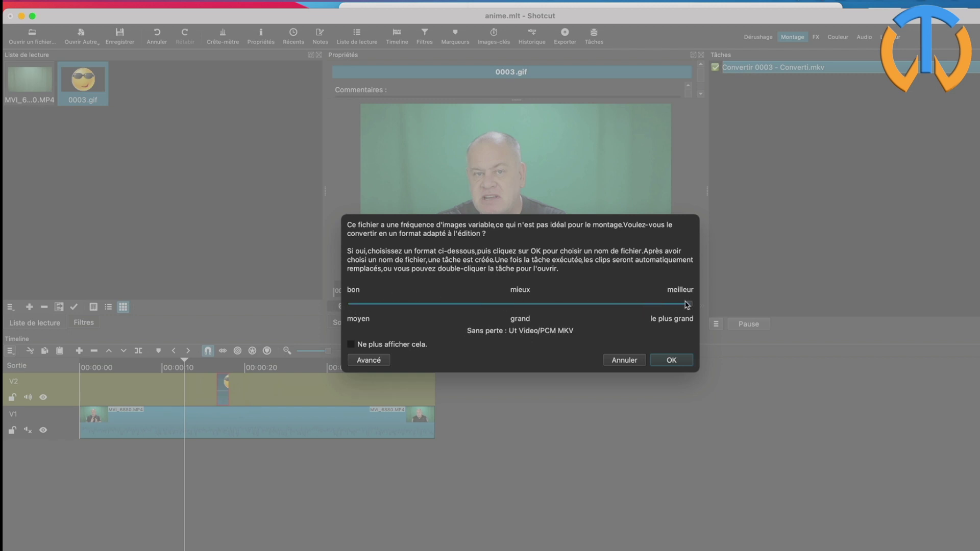
left_click(671, 360)
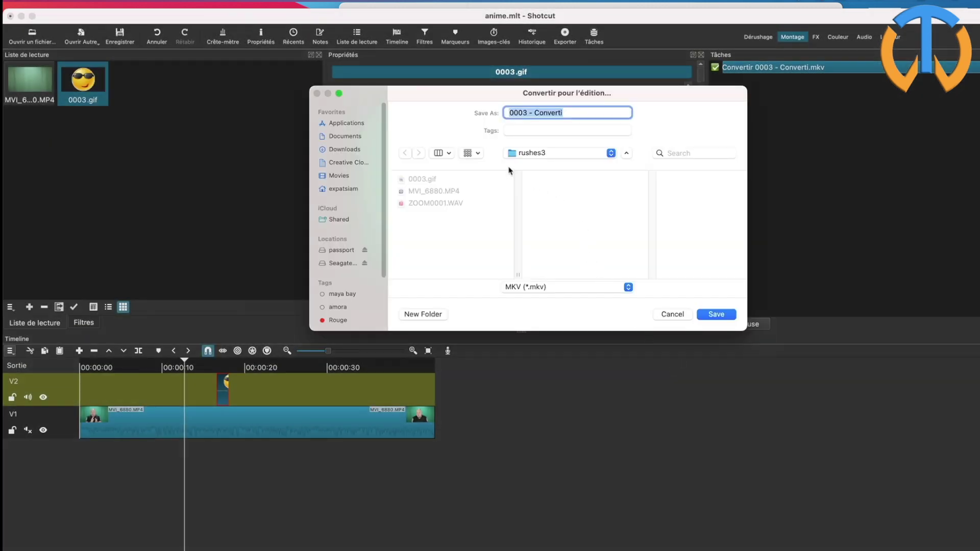
left_click(716, 315)
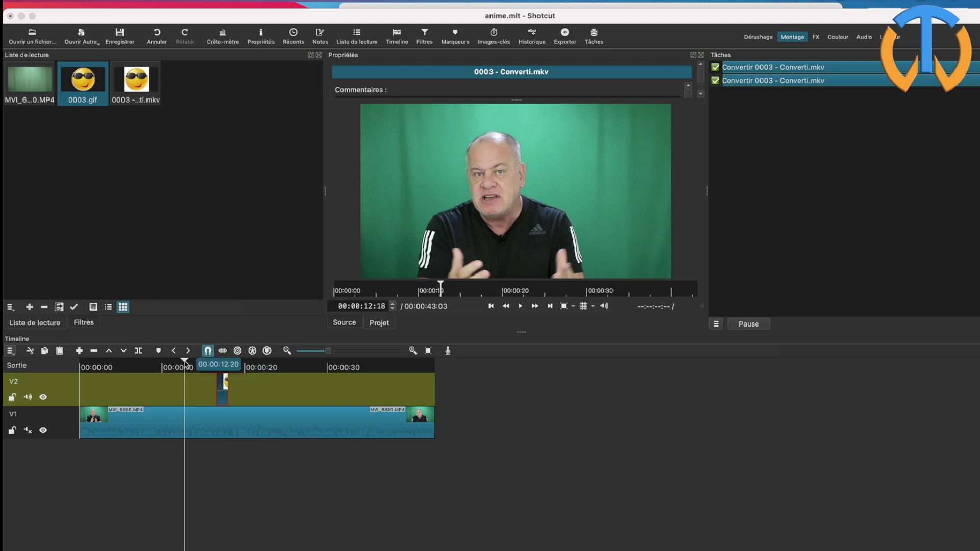
left_click_drag(185, 363, 220, 363)
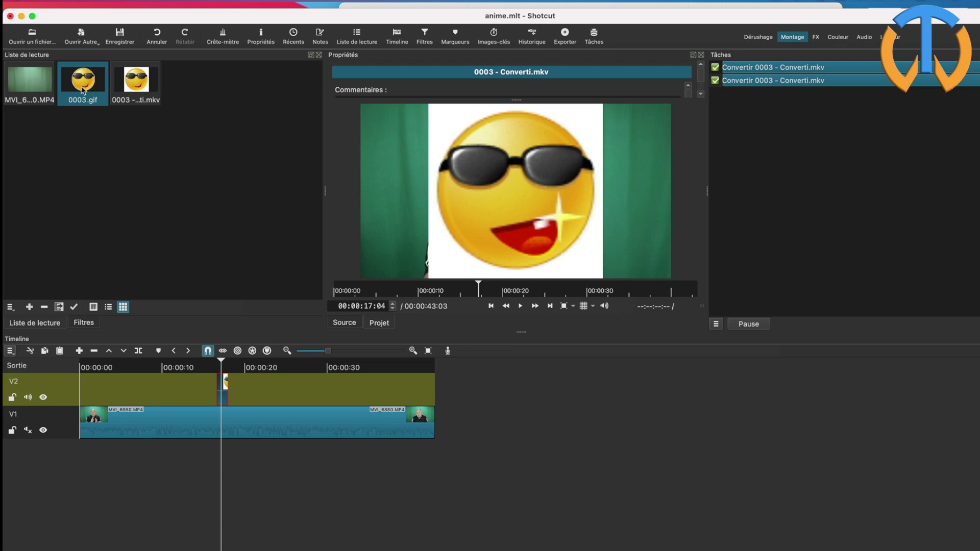
Step: Place the original 0003.gif on V2 at about 23 seconds without converting it, and view that frame
left_click_drag(78, 88, 274, 391)
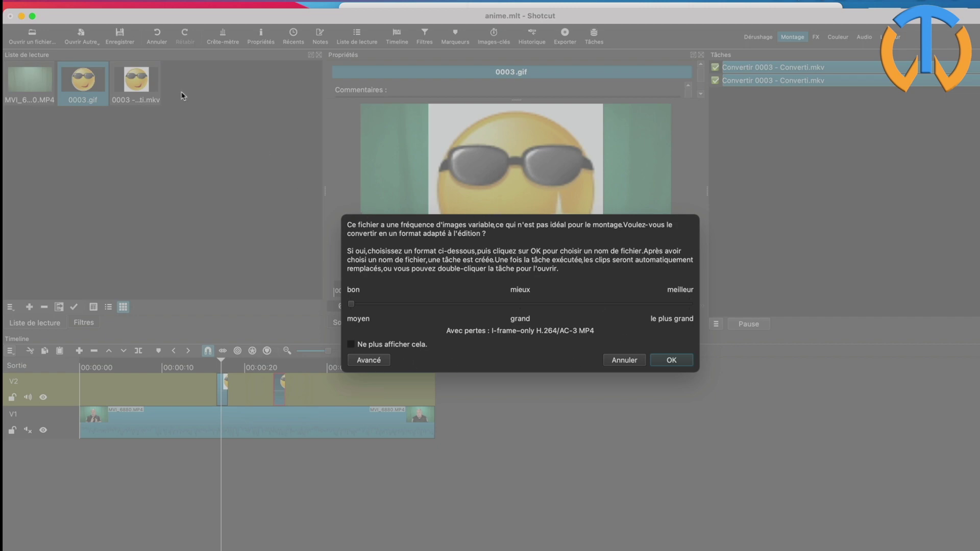
left_click(624, 360)
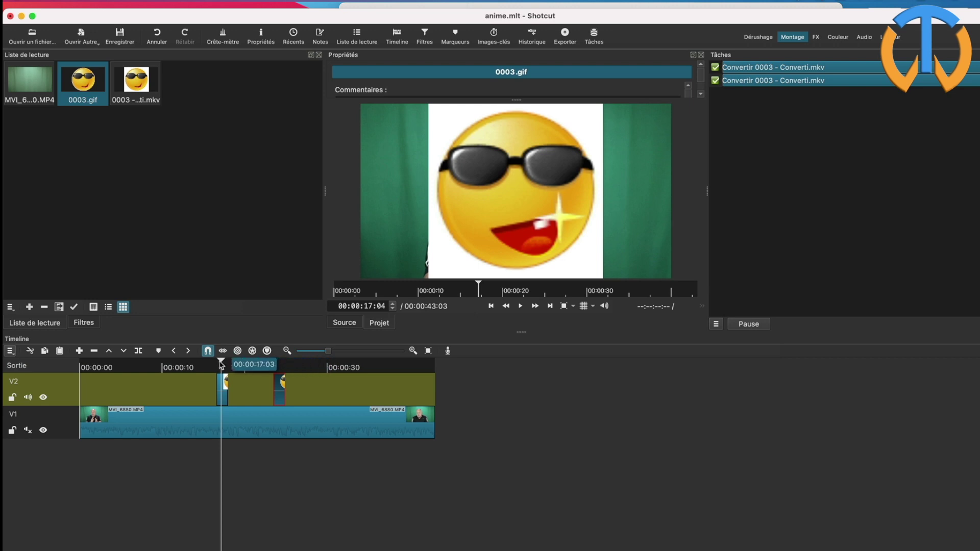
left_click_drag(221, 364, 278, 361)
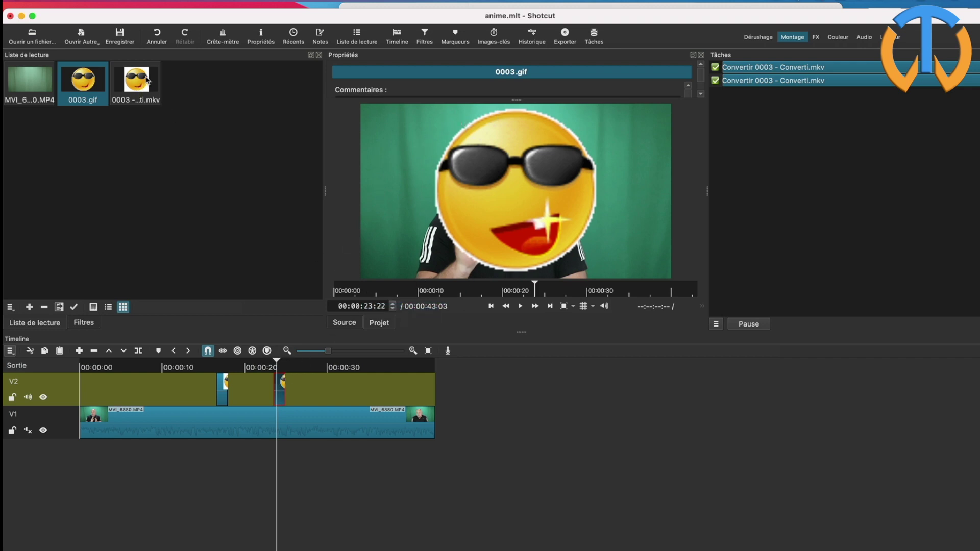
Step: Delete the converted MKV clip from V2 and move the original GIF clip to about 9 seconds, with the playhead over it
left_click(223, 396)
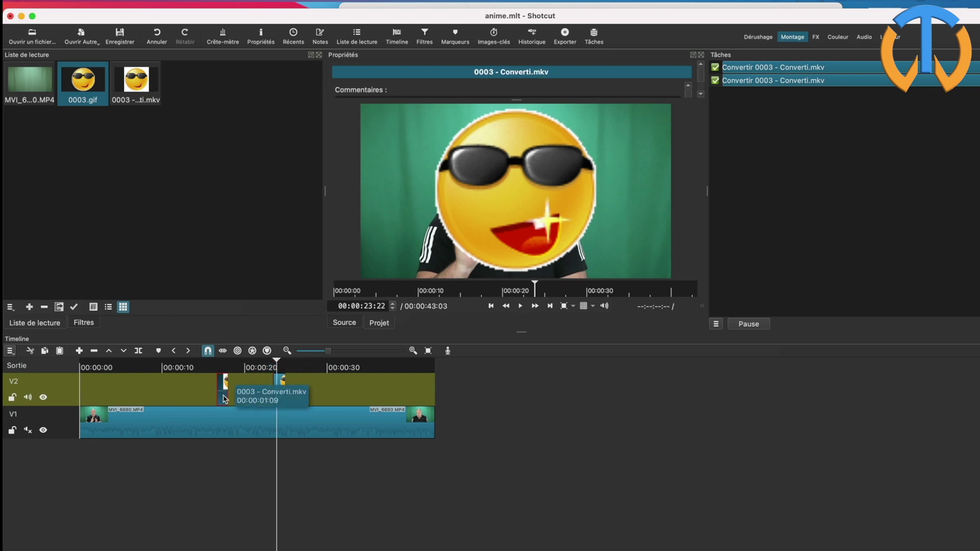
left_click(225, 367)
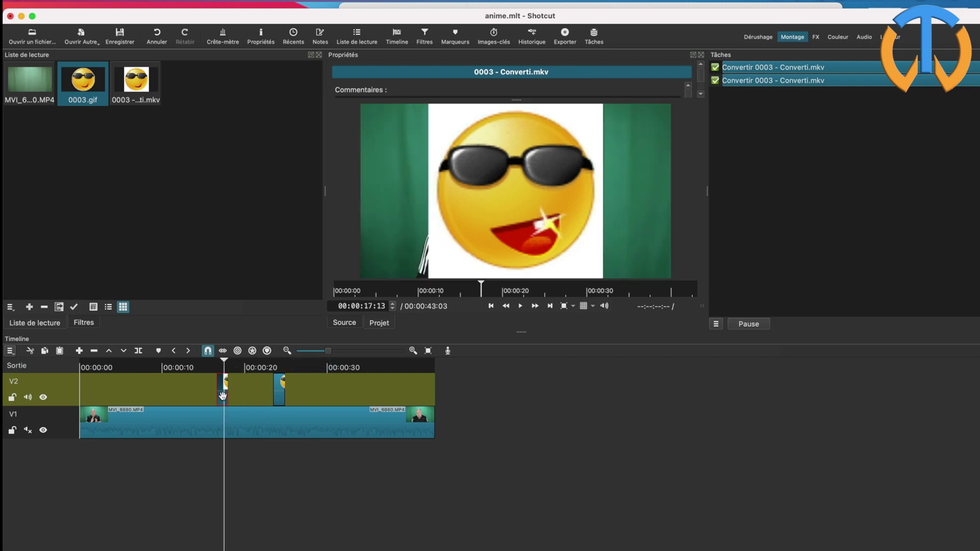
key("BackSpace")
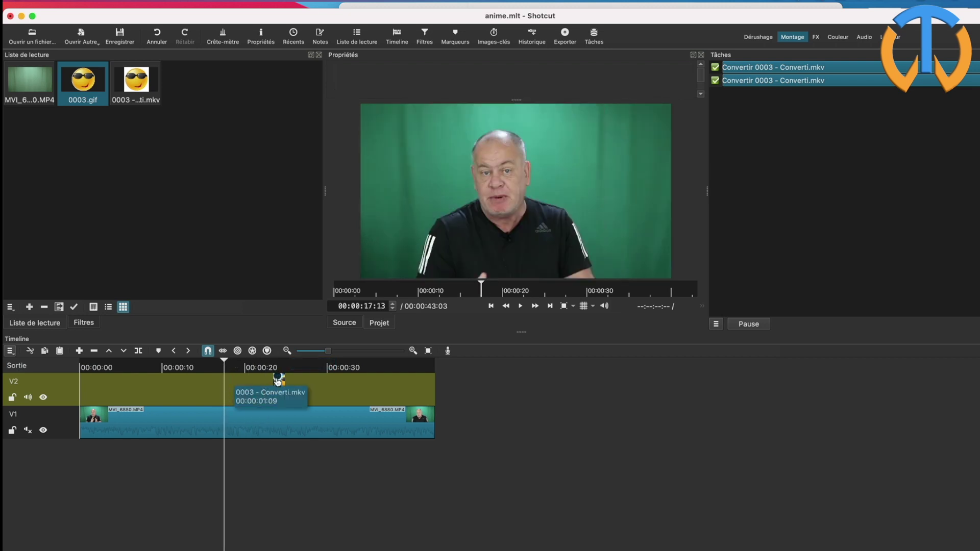
left_click_drag(275, 384, 153, 384)
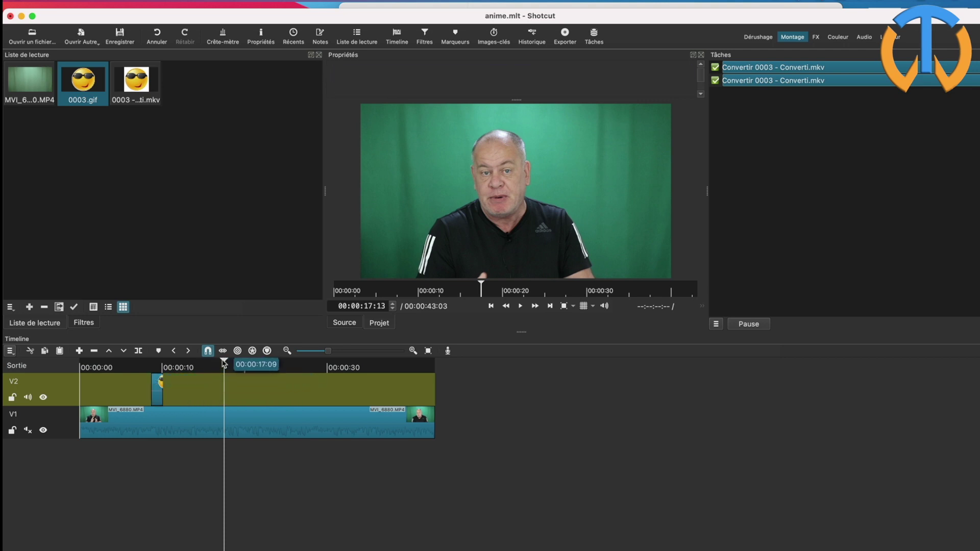
left_click_drag(211, 369, 155, 369)
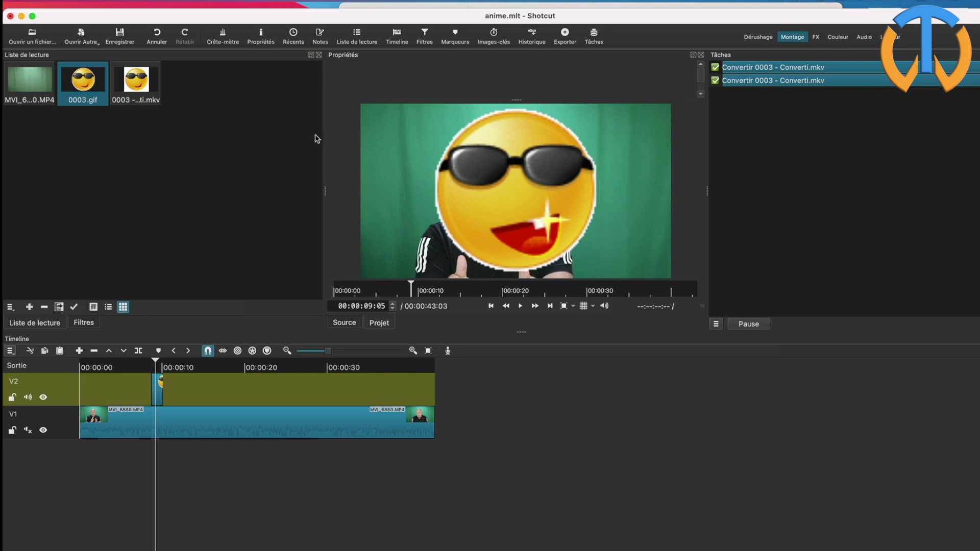
Step: Add the Taille, Position & Rotation filter to the 0003.gif clip on V2
left_click(425, 36)
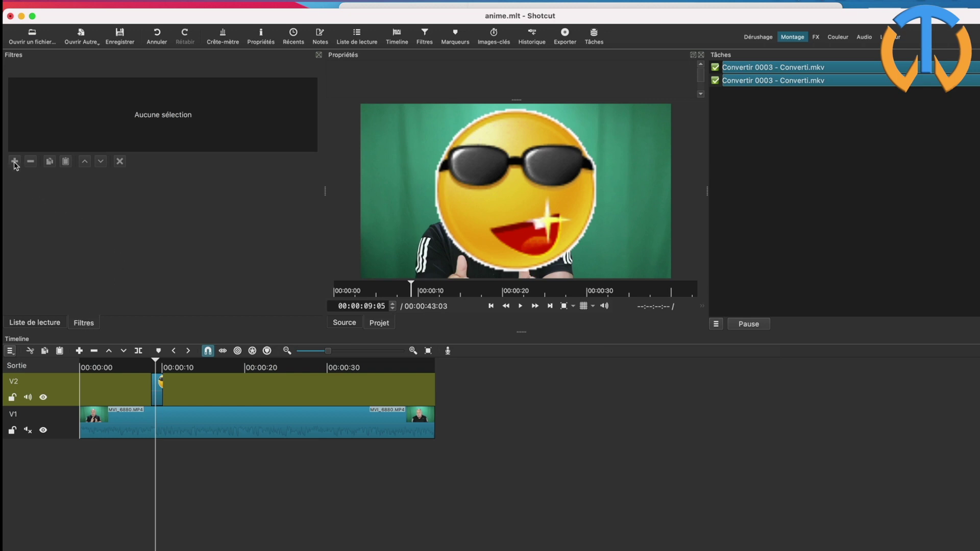
left_click(159, 386)
left_click(14, 161)
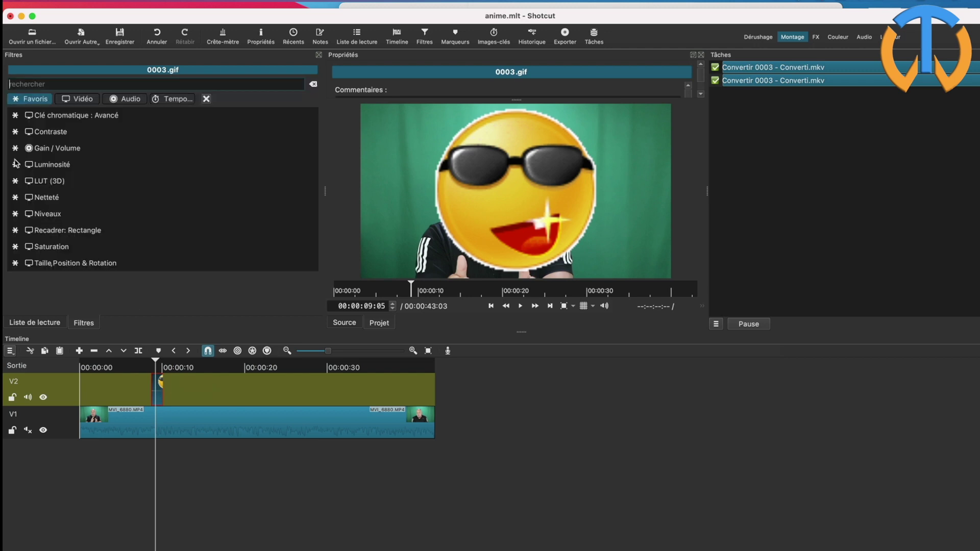
left_click(85, 102)
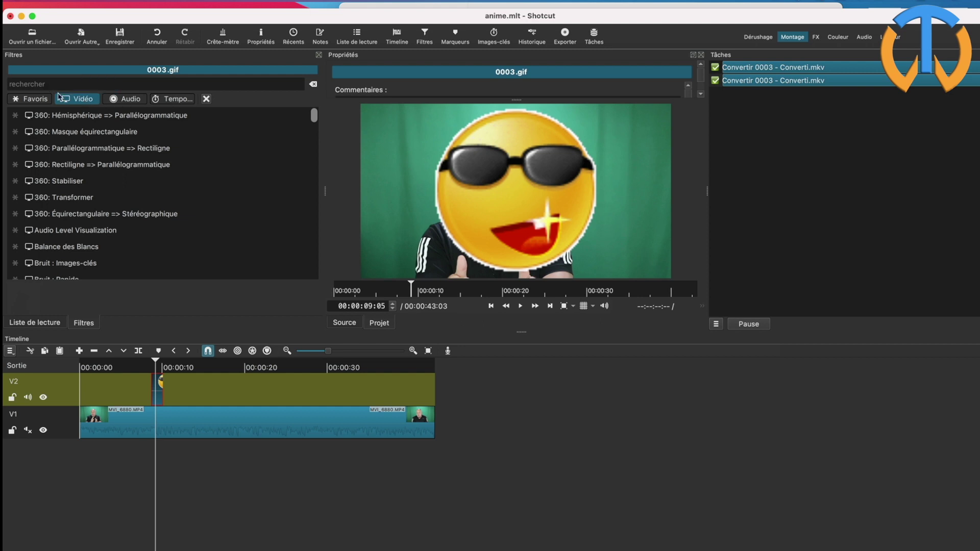
left_click(35, 102)
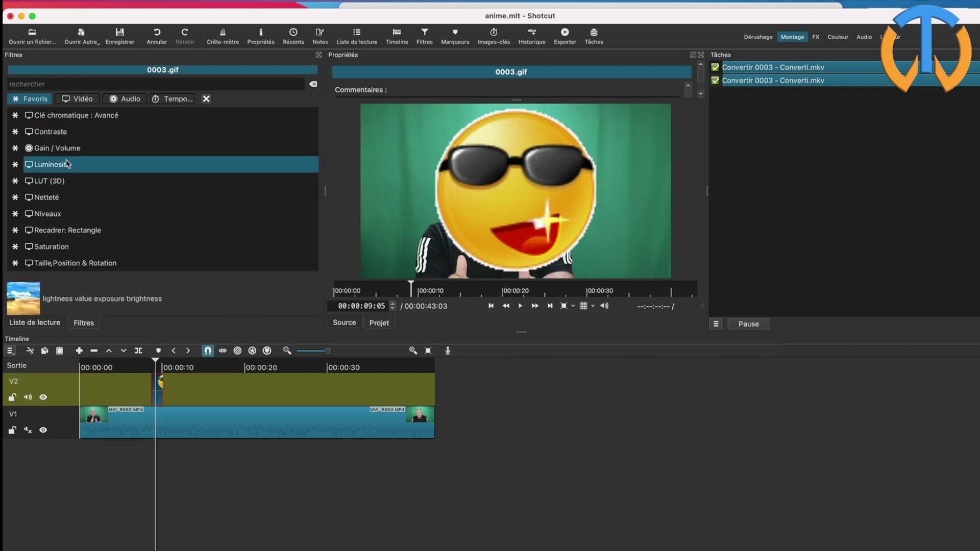
left_click(83, 266)
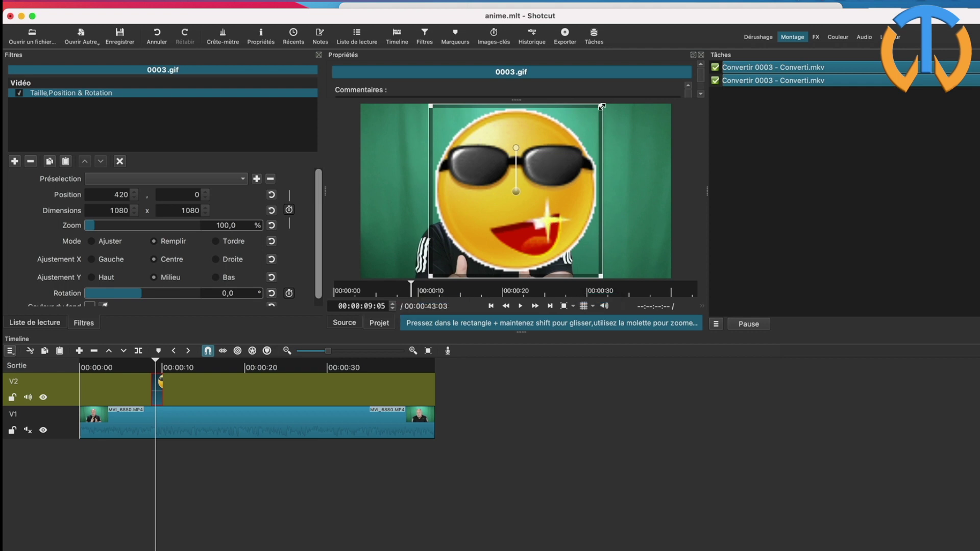
Step: Shrink the emoji to about 342 x 342, rotate it to about 340.8°, and place it beside the man's head at about 1392, 369
left_click_drag(601, 106, 480, 236)
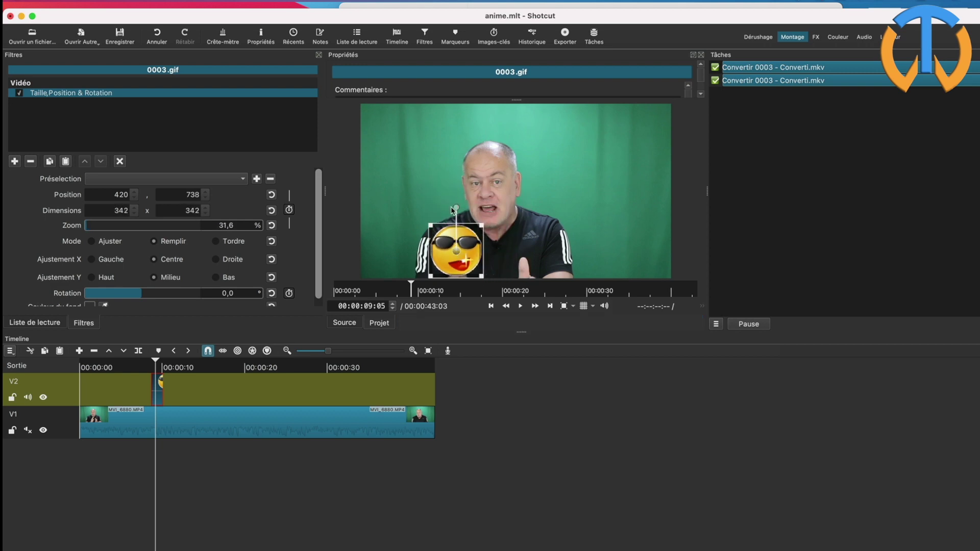
left_click_drag(452, 209, 438, 211)
left_click_drag(457, 252, 625, 192)
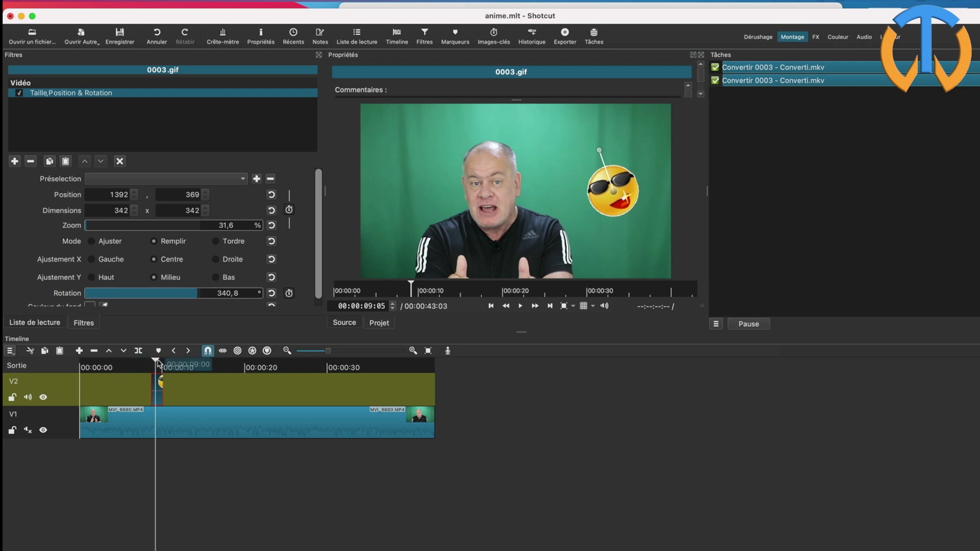
Step: Play the timeline from about 6.5 seconds to just past the GIF clip to check the animated overlay
left_click(140, 364)
left_click_drag(140, 364, 133, 363)
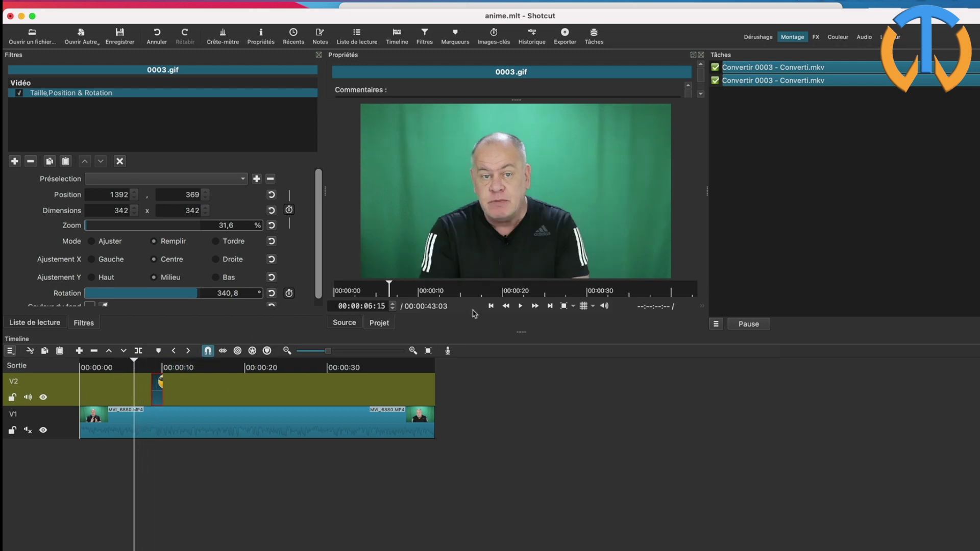
left_click(522, 306)
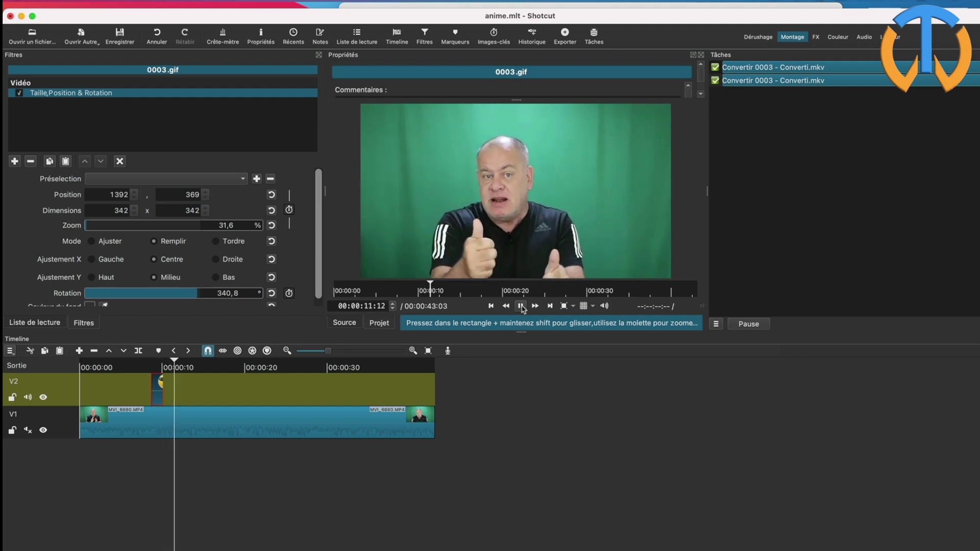
left_click(521, 307)
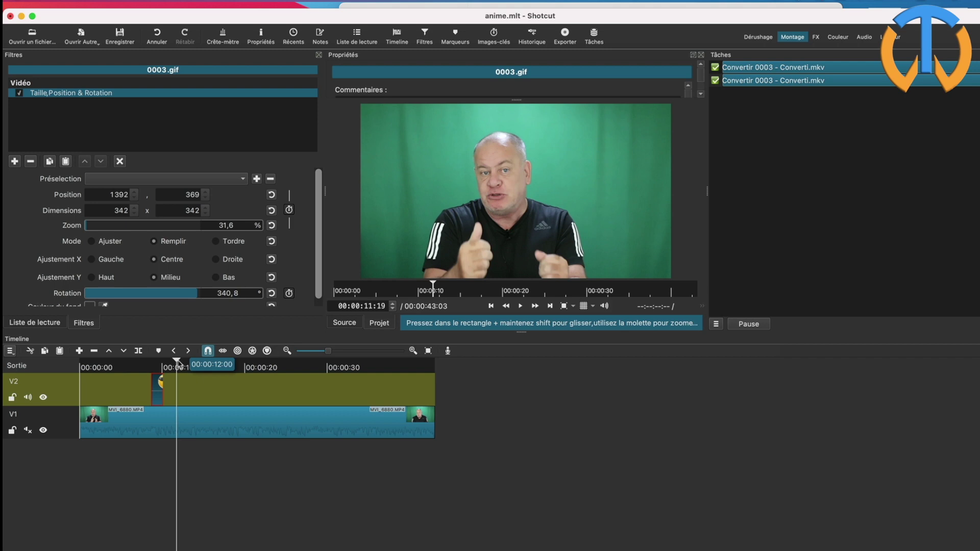
Step: Copy the 0003.gif clip on V2 and paste three copies in a row on V2, starting from 00:00:11:19
right_click(157, 387)
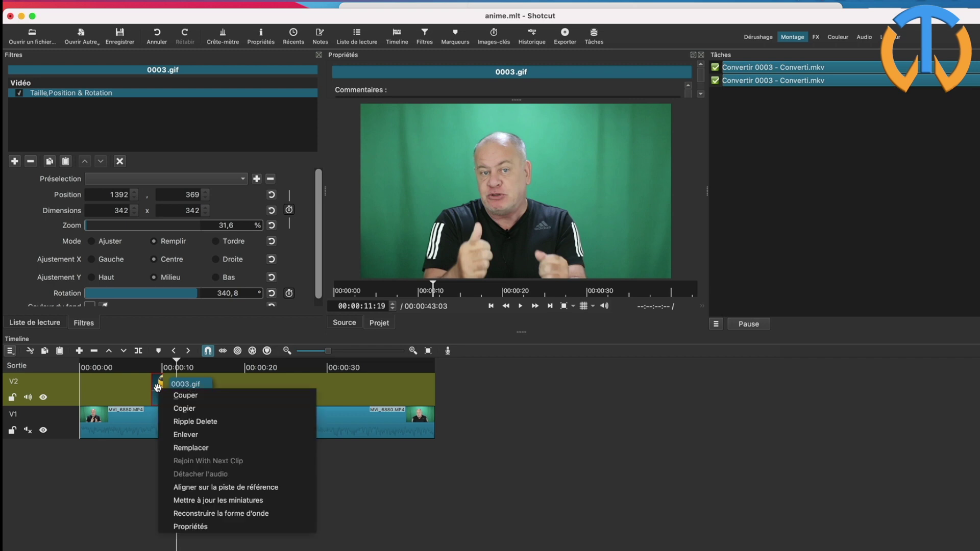
left_click(178, 410)
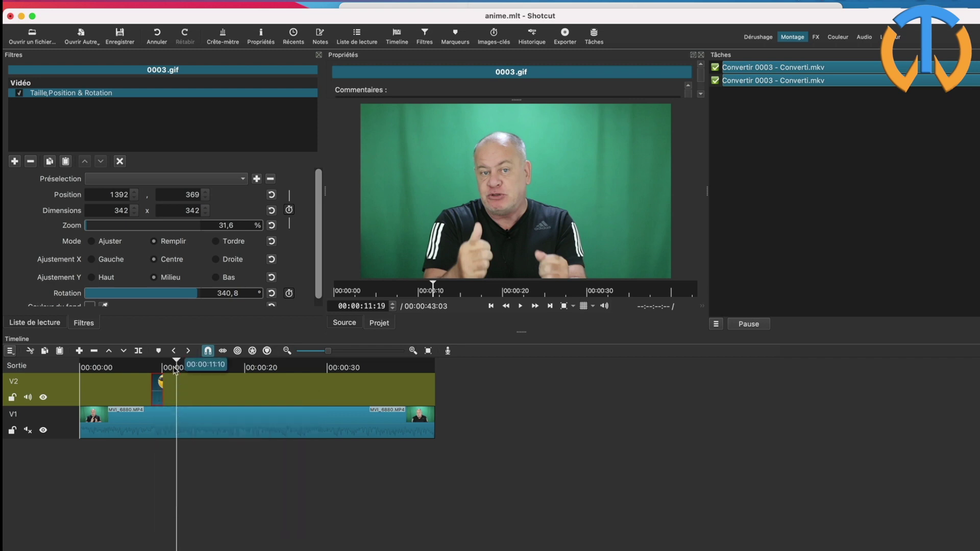
left_click(112, 1)
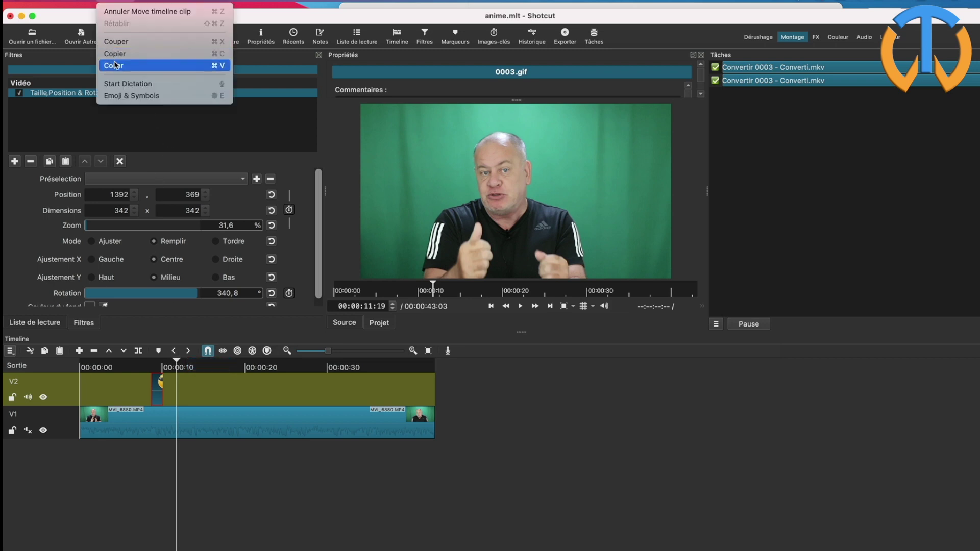
left_click(116, 65)
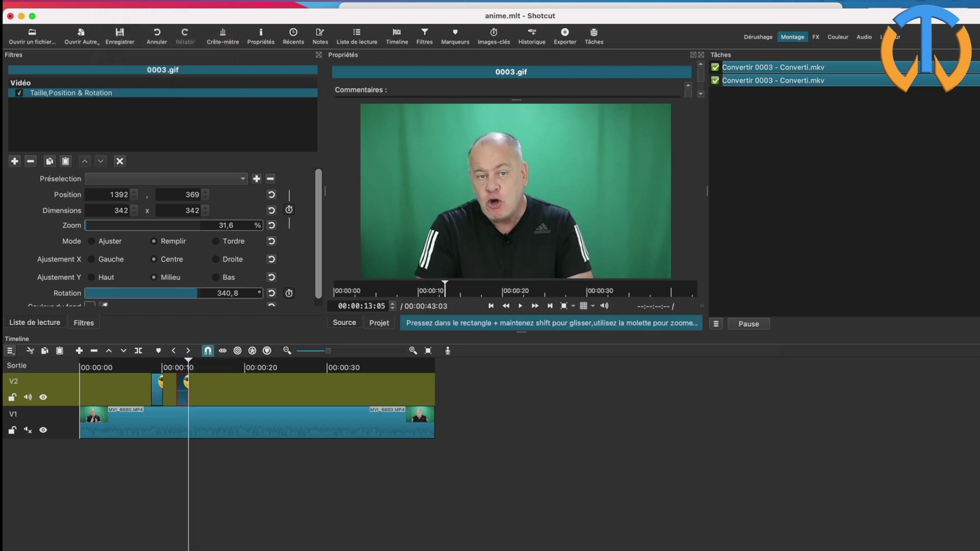
left_click(113, 2)
left_click(120, 66)
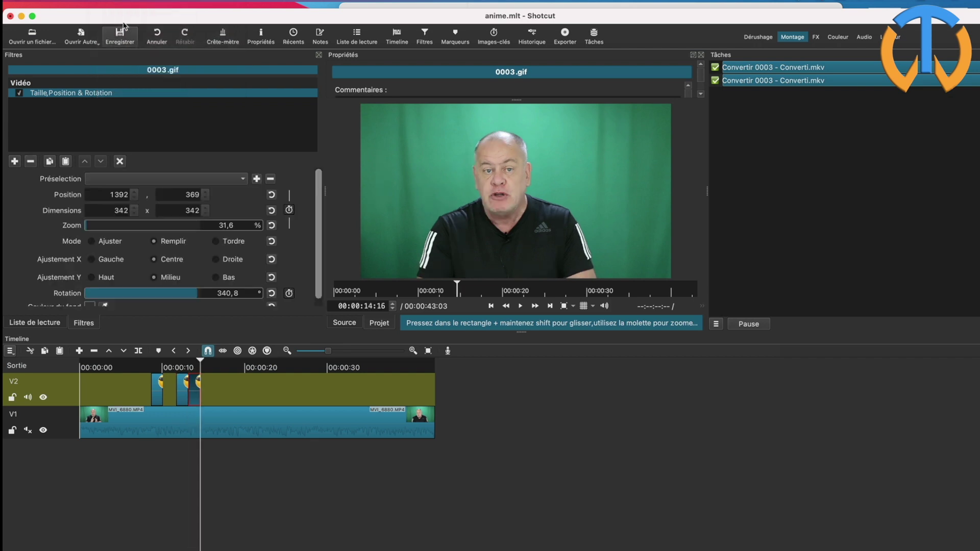
left_click(120, 2)
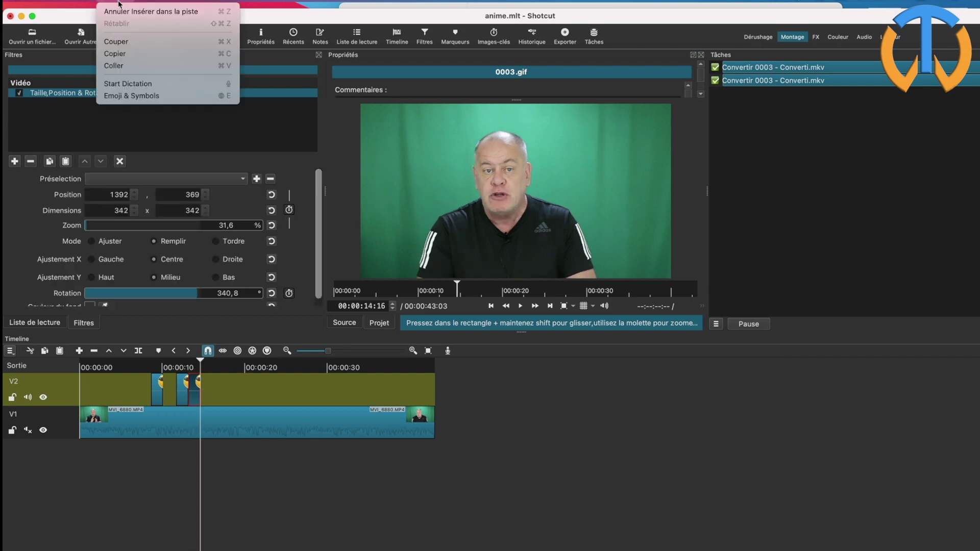
left_click(122, 65)
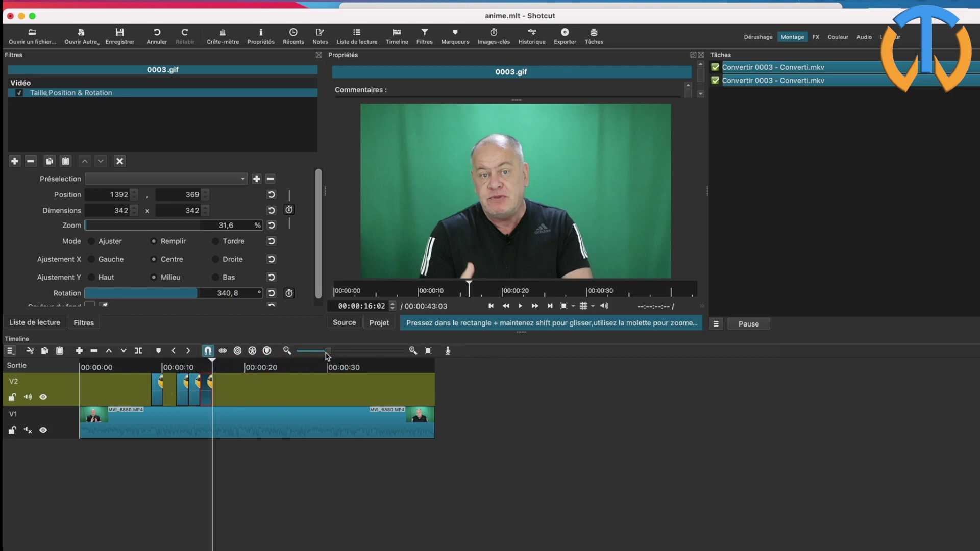
Step: Close the gaps on V2 so the three pasted emoji clips follow the first 0003.gif clip end to end
mouse_move(328, 356)
left_mouse_down()
mouse_move(352, 356)
mouse_move(340, 357)
left_mouse_up()
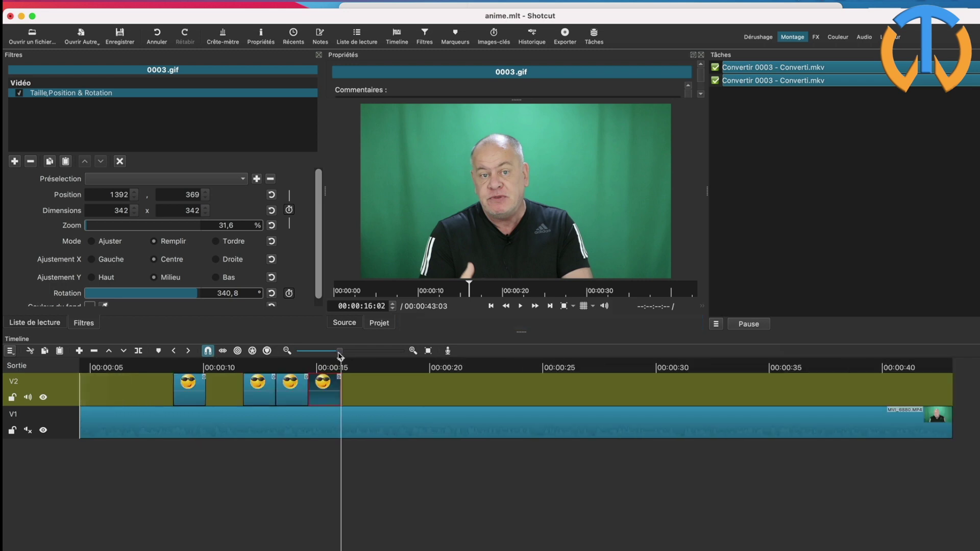
left_click(187, 389)
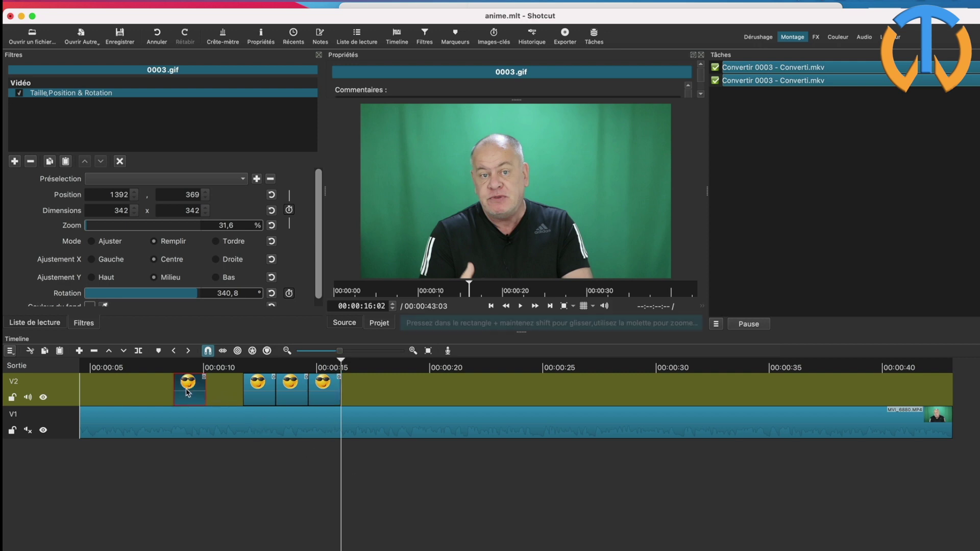
left_click(250, 397)
left_click_drag(250, 397, 212, 397)
left_click_drag(288, 393, 242, 394)
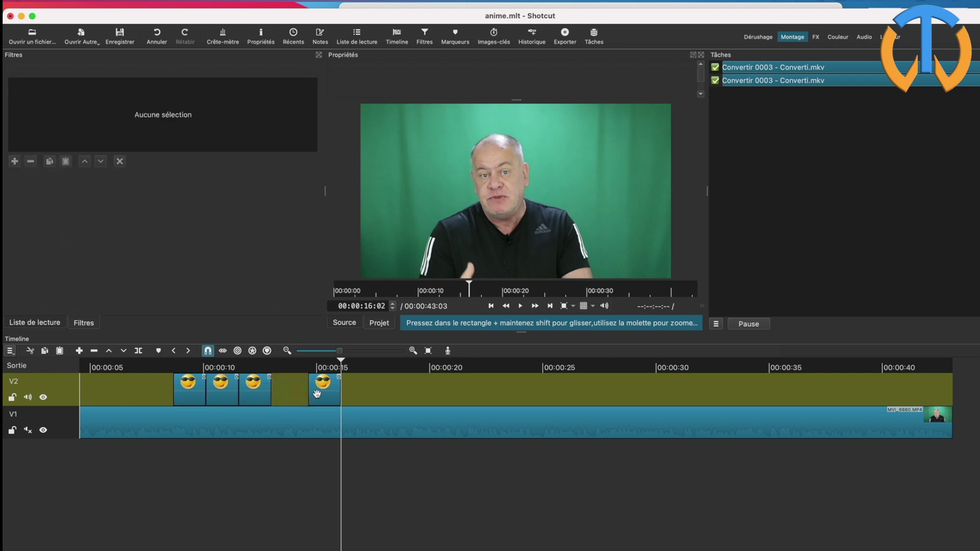
left_click_drag(315, 394, 272, 394)
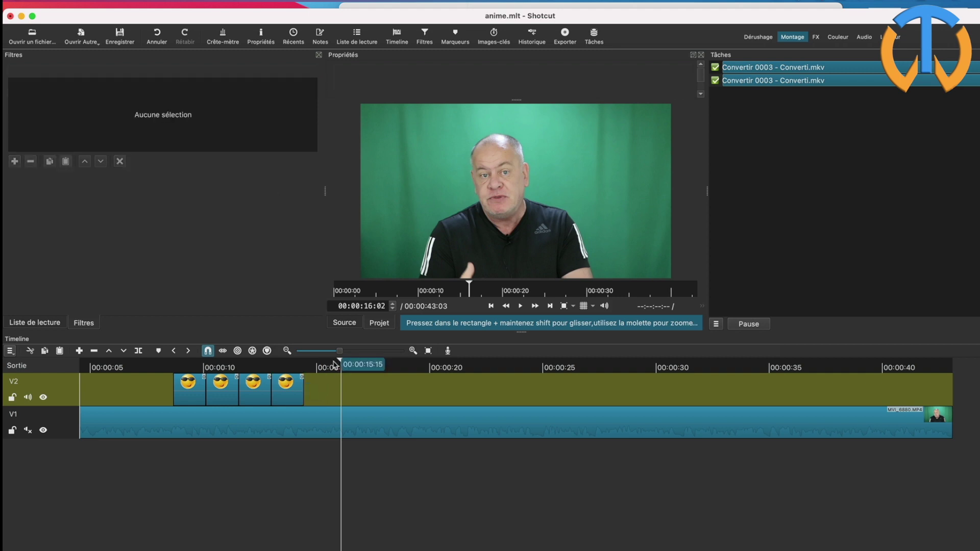
Step: Play the timeline from 00:00:07:16 to about 00:00:15:03 to check the emoji across the four joined clips
left_click_drag(336, 364, 150, 359)
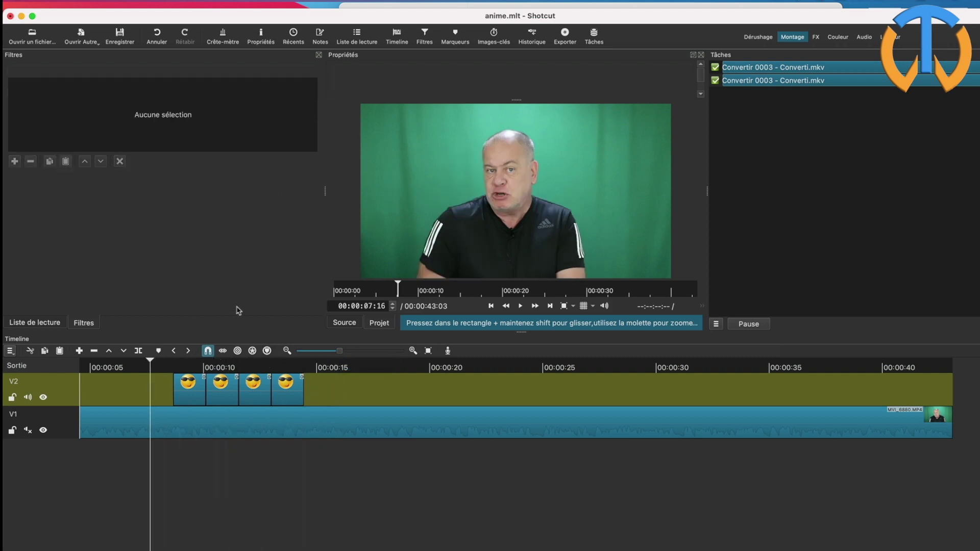
left_click(521, 307)
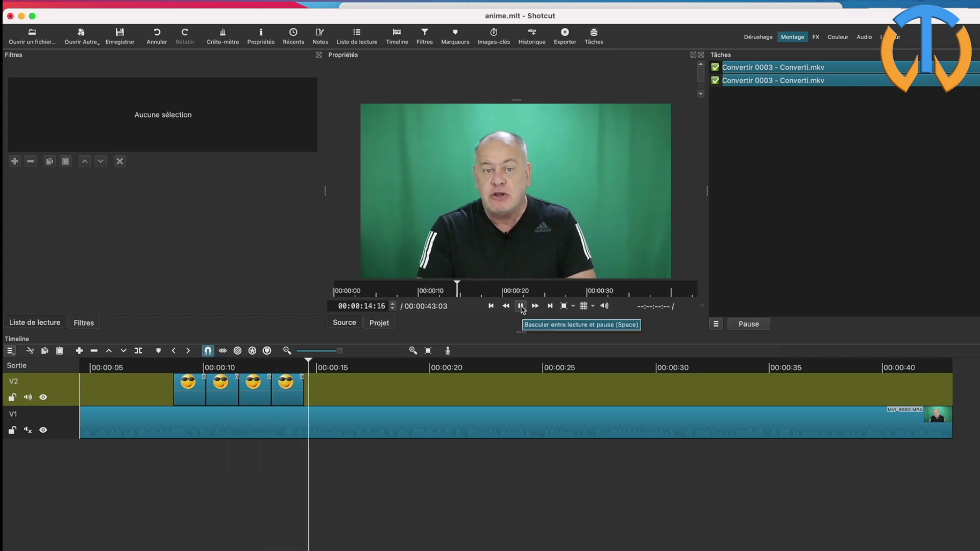
left_click(520, 308)
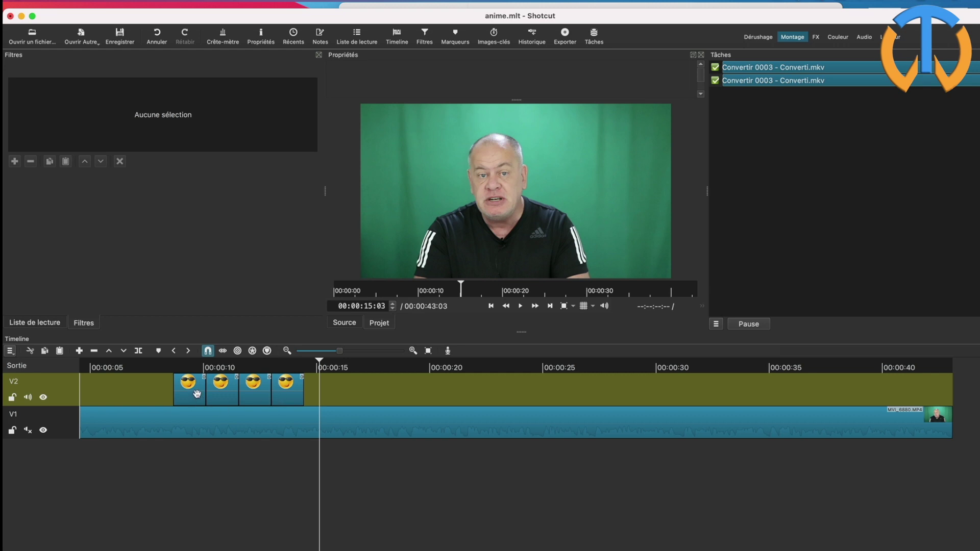
mouse_move(243, 382)
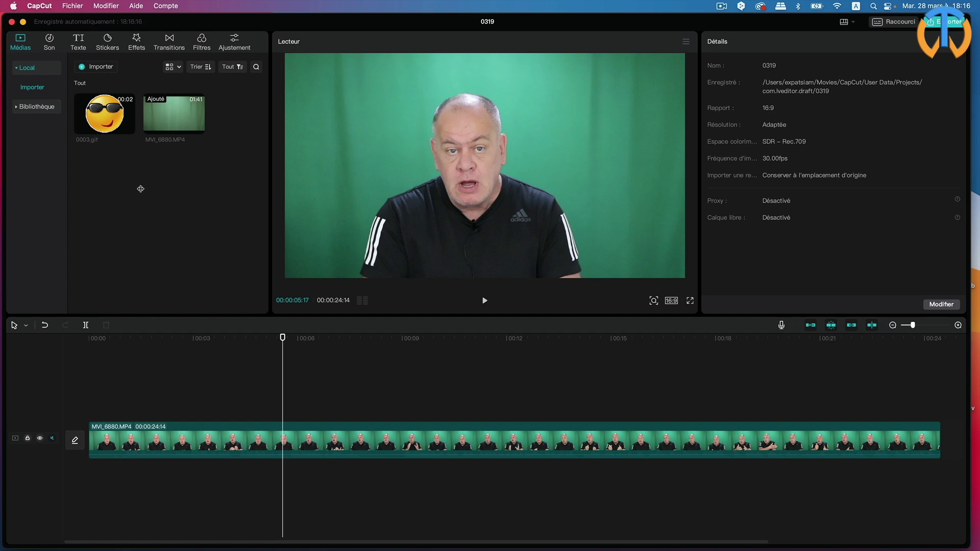
Step: Switch to CapCut, add 0003.gif to the timeline, and place it on its own track above the video at 00:00:05:17
left_click(106, 118)
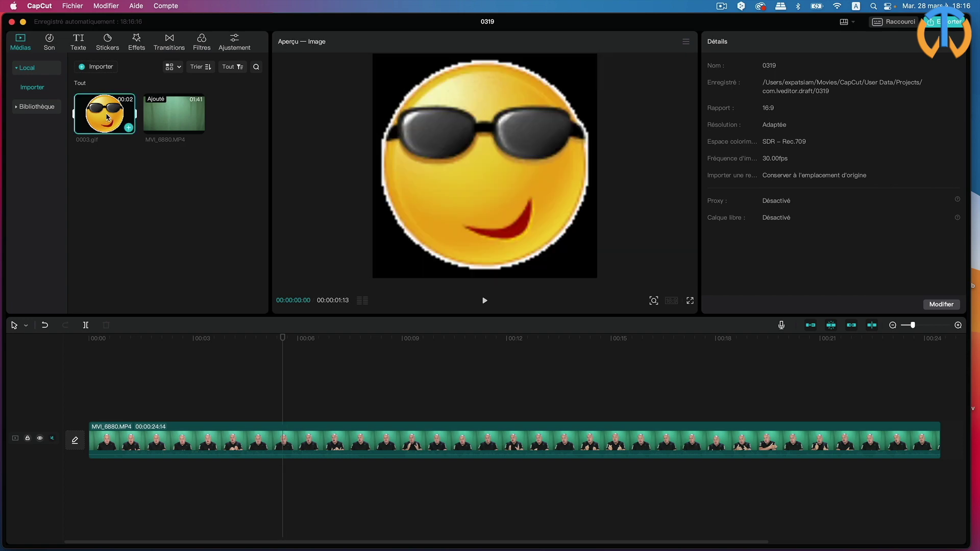
left_click(129, 127)
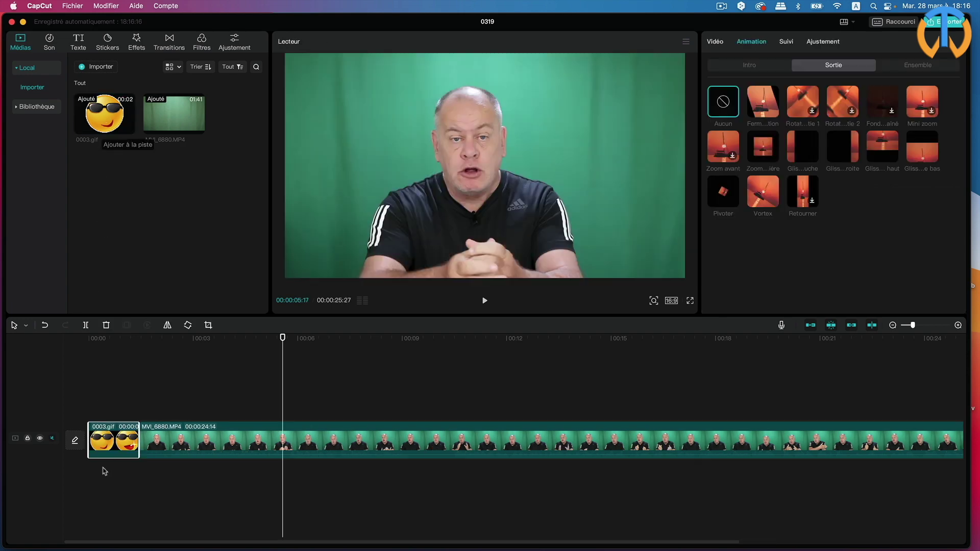
left_click_drag(130, 448, 315, 404)
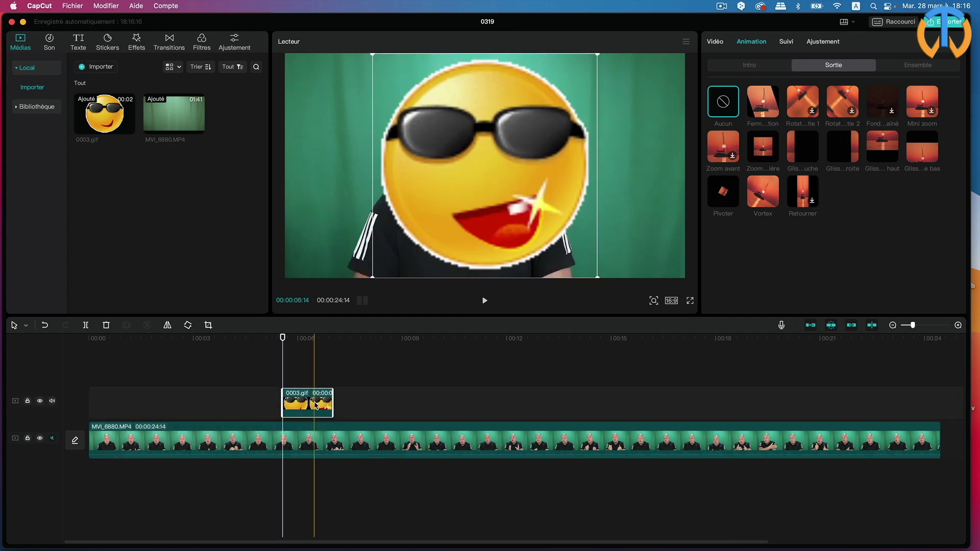
Step: Play the timeline from 00:00:05:10 to about 00:00:07:15 to check the GIF overlay
left_click(334, 345)
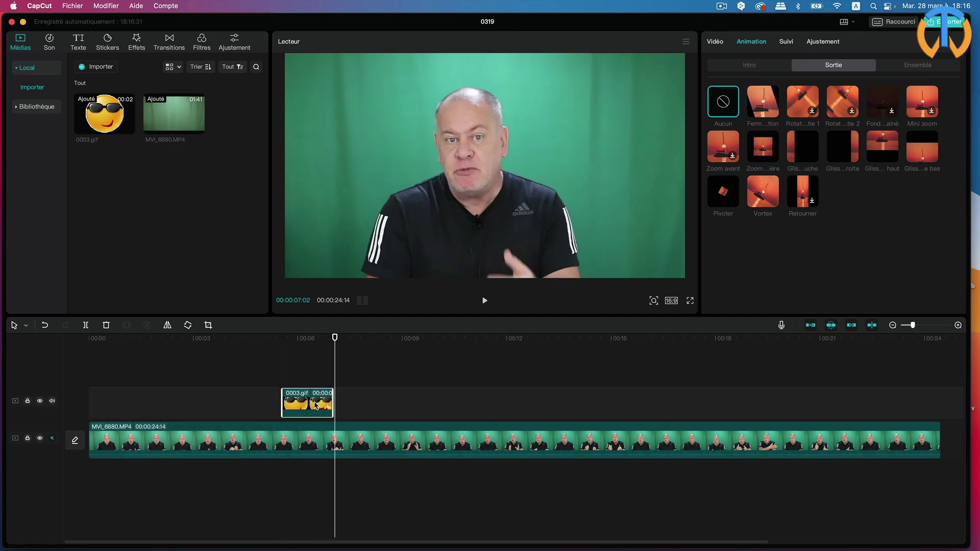
left_click_drag(334, 341, 274, 348)
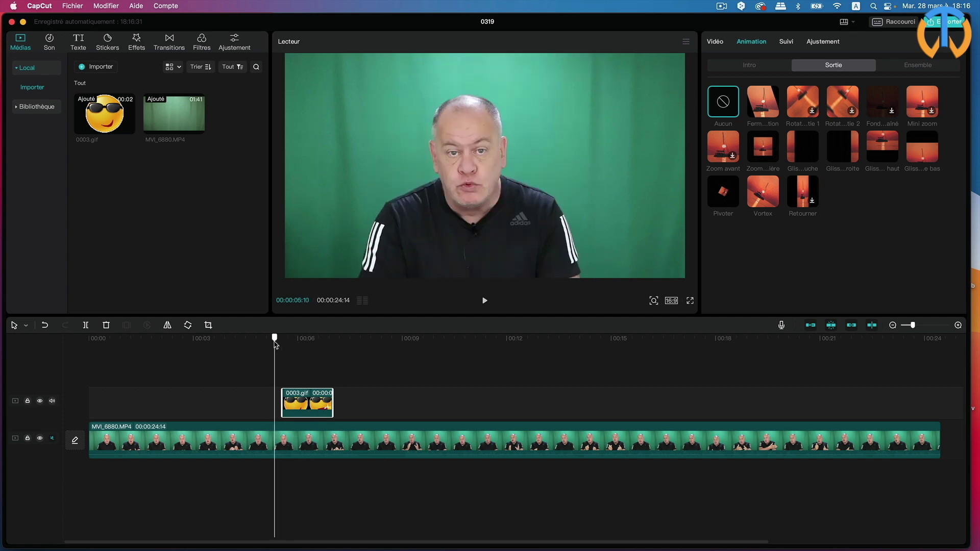
key("space")
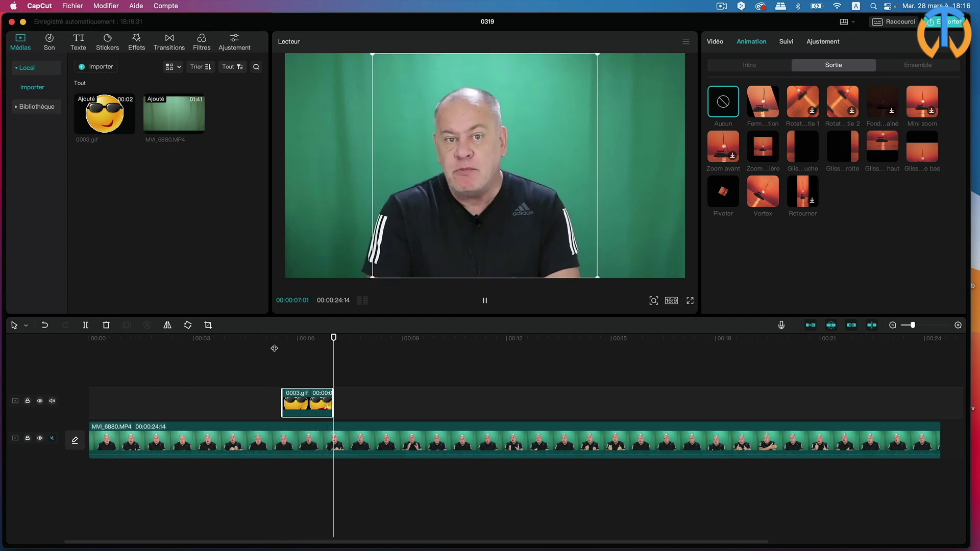
key("space")
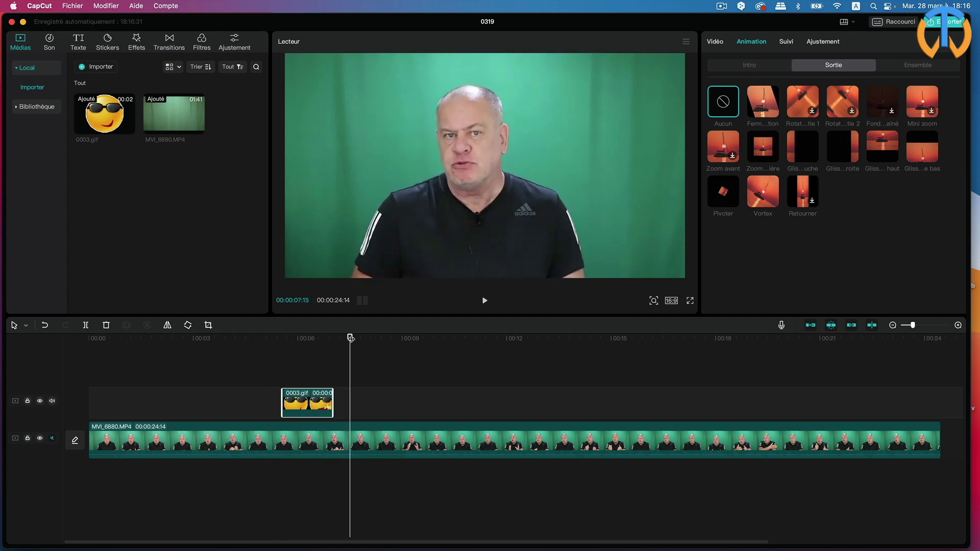
Step: Scale the emoji to about 20%, place it beside the man's head at X 1047, Y 406, and rotate it to about -13°
left_click_drag(351, 338, 312, 338)
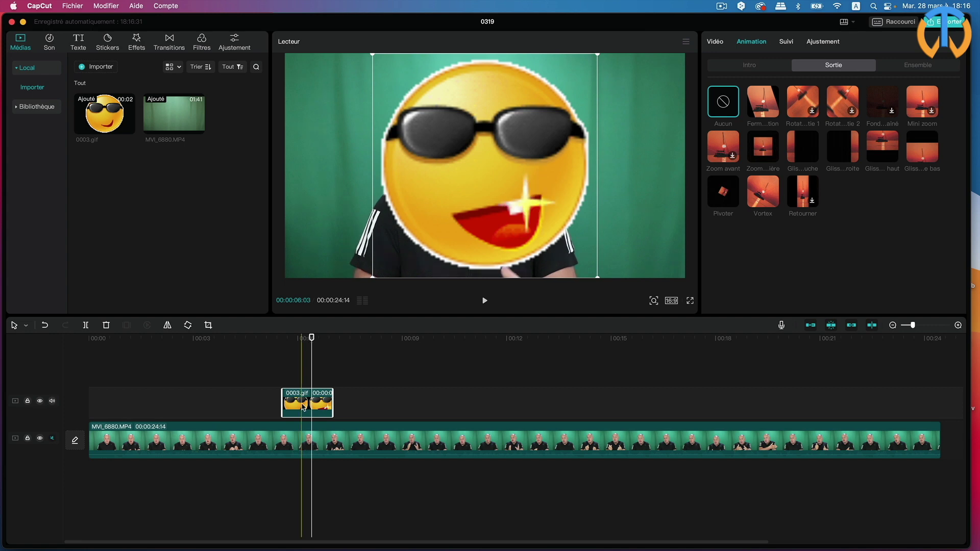
left_click(714, 42)
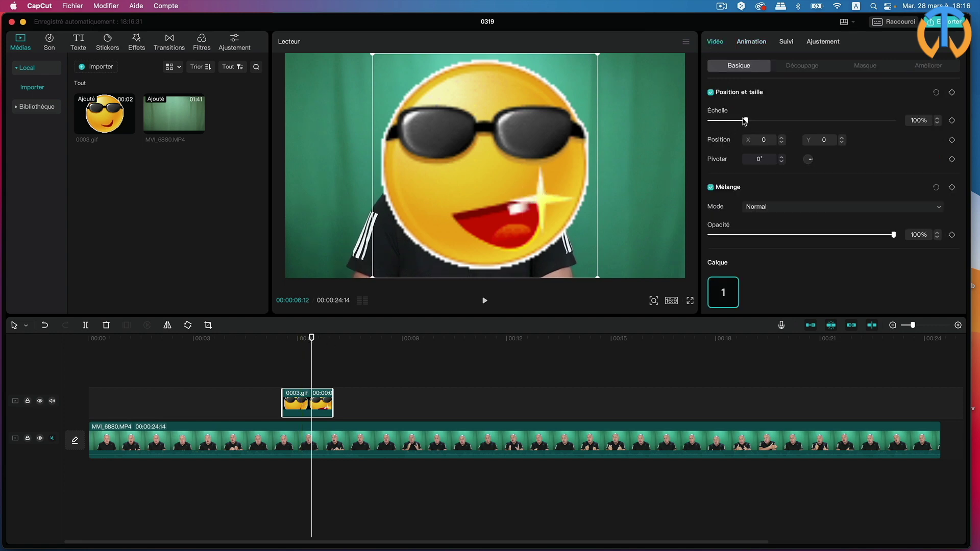
left_click_drag(745, 120, 740, 120)
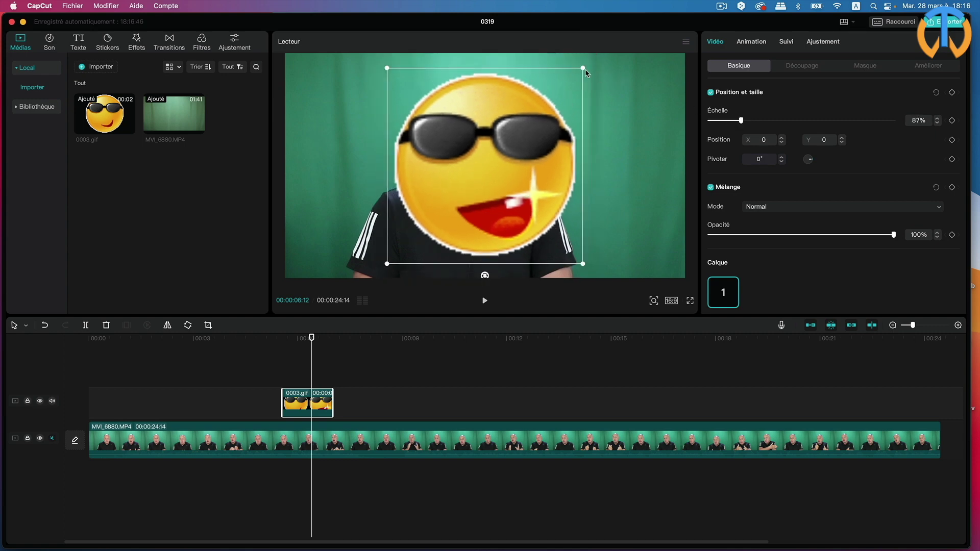
left_click_drag(584, 71, 620, 121)
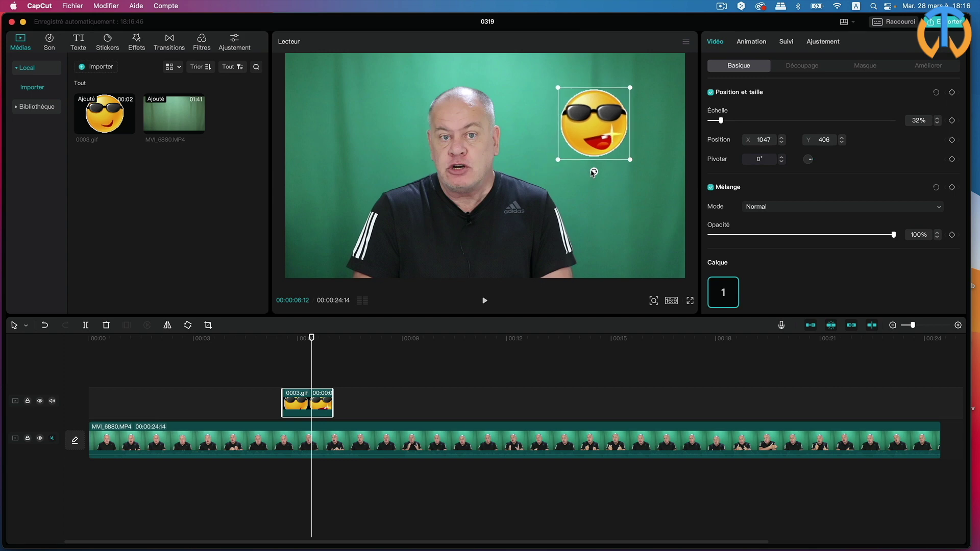
left_click_drag(594, 174, 608, 154)
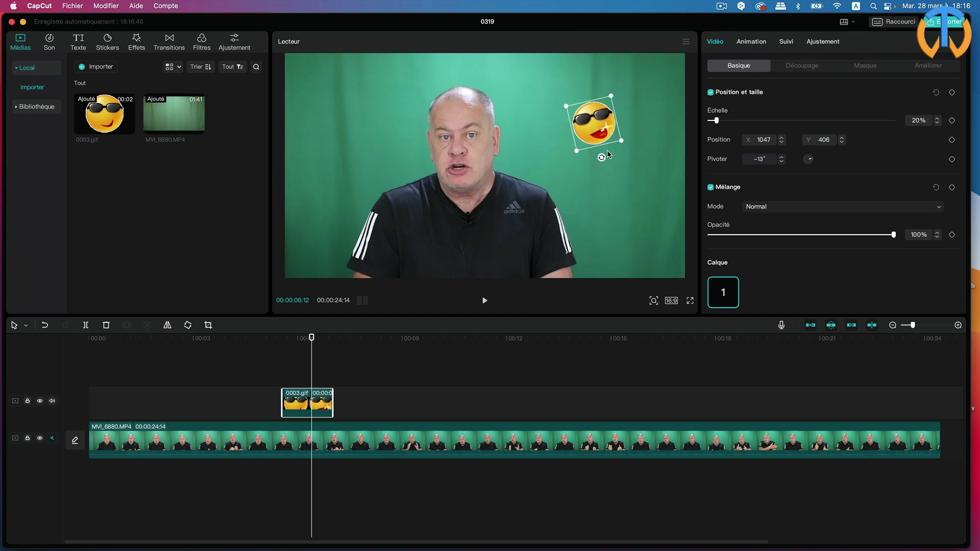
left_click(609, 174)
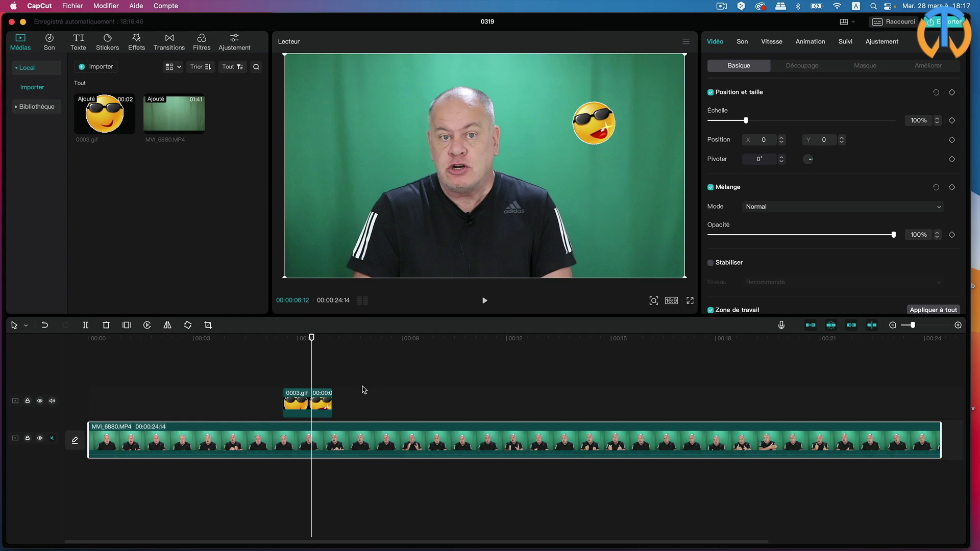
Step: Extend the end of the 0003.gif clip to a duration of about 00:00:06:16
left_click(301, 410)
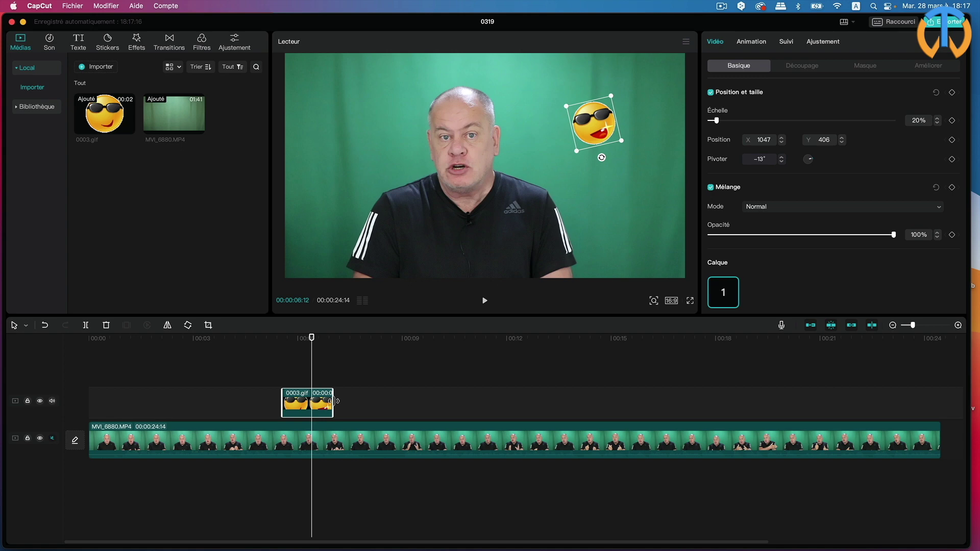
left_click_drag(334, 401, 511, 409)
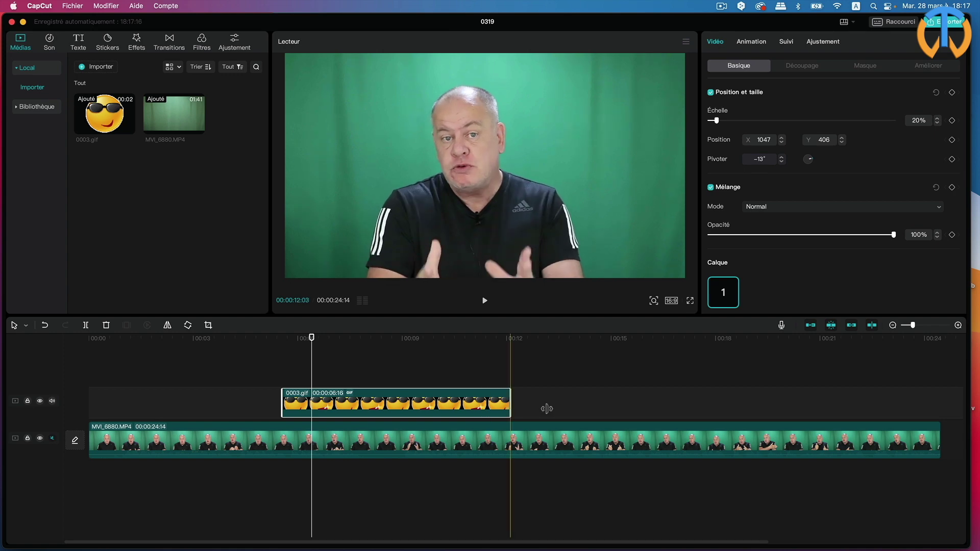
Step: Play the timeline from just before the extended GIF clip to about 00:00:12:22 to check that the animation loops
left_click_drag(311, 338, 268, 343)
key("space")
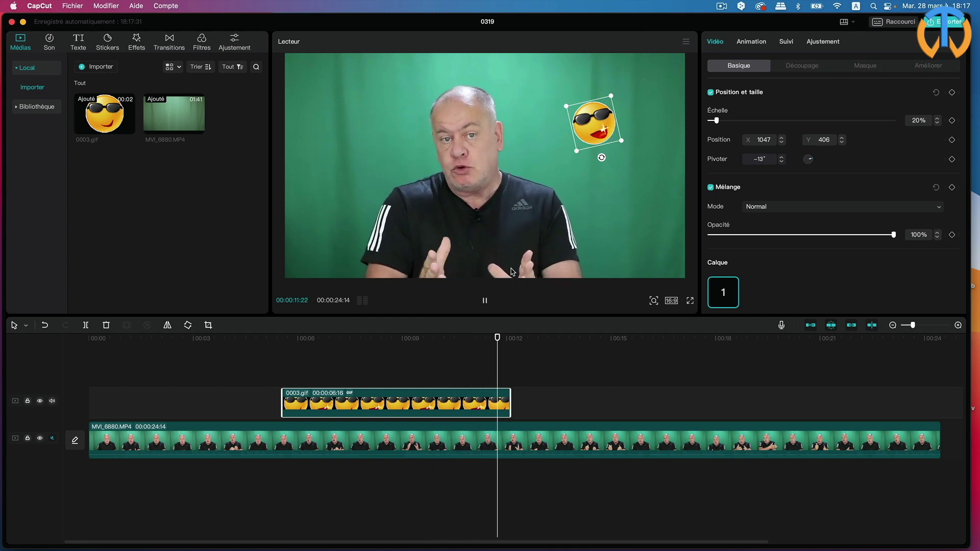
key("space")
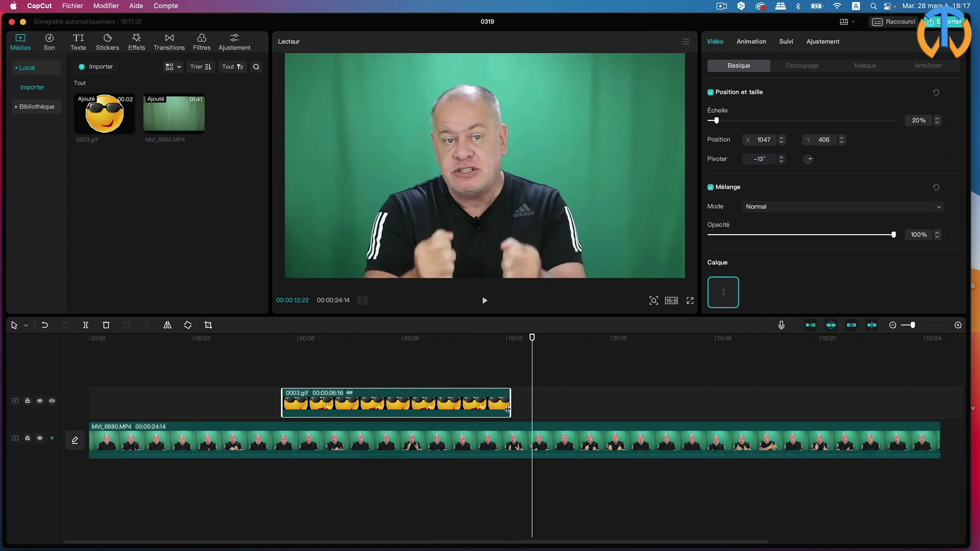
Step: Shorten the 0003.gif clip to about 00:00:05:06 and return the playhead to the clip's start
left_click_drag(511, 403, 464, 403)
key("Up")
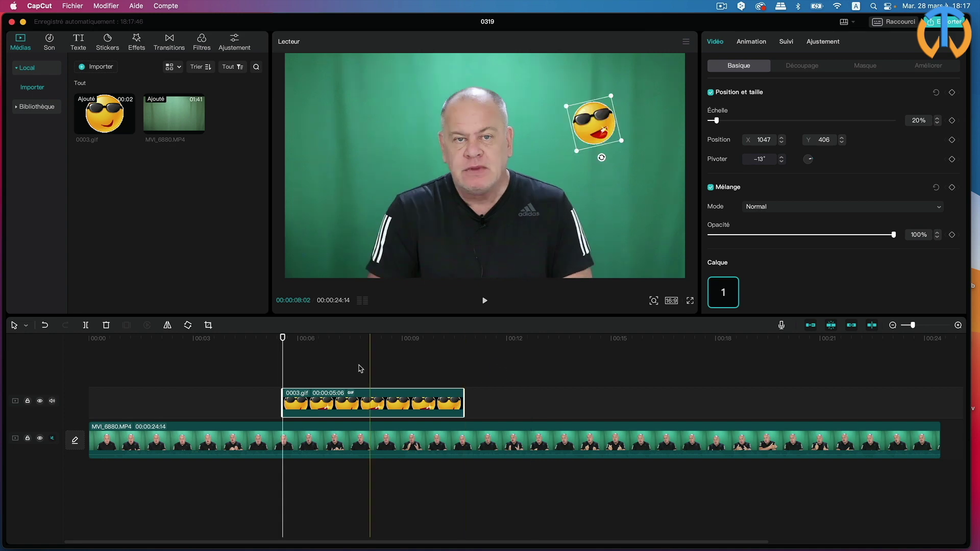
Step: Give the 0003.gif clip the Pivoter exit animation and the "Roule…roite" intro animation
left_click_drag(283, 338, 318, 339)
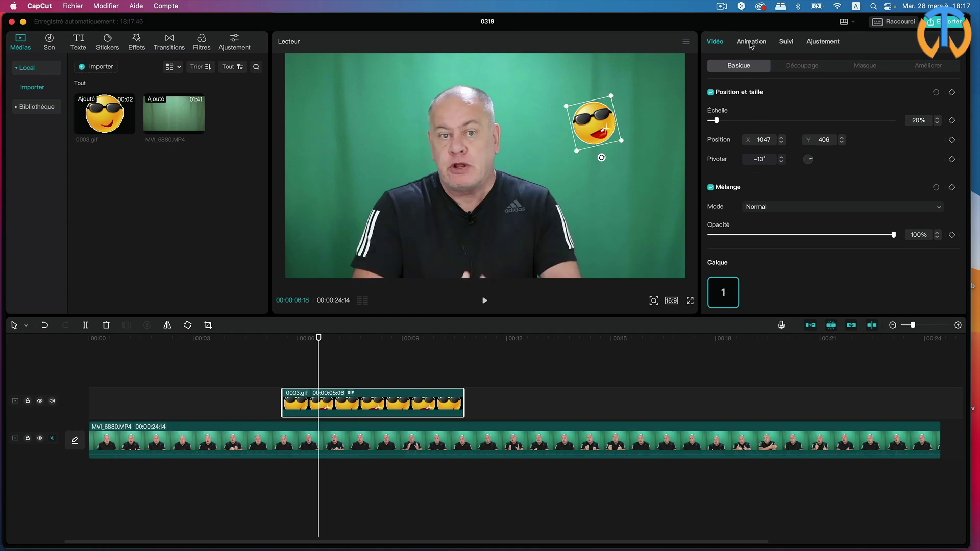
left_click(751, 45)
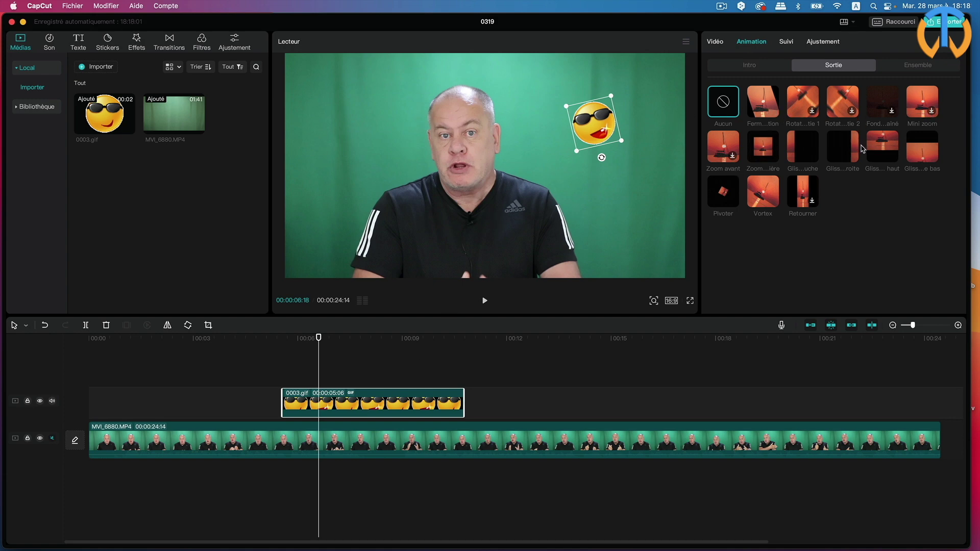
left_click(725, 196)
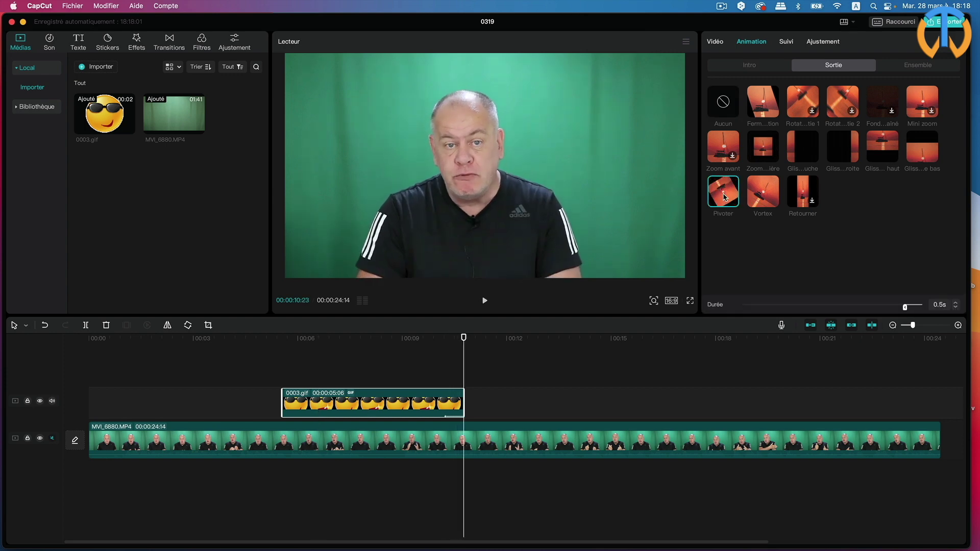
left_click(750, 66)
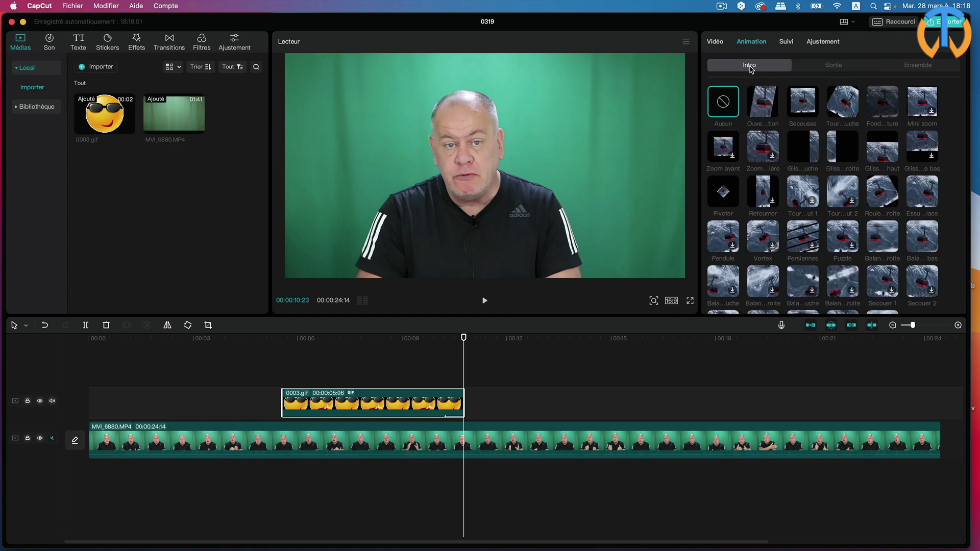
left_click(889, 197)
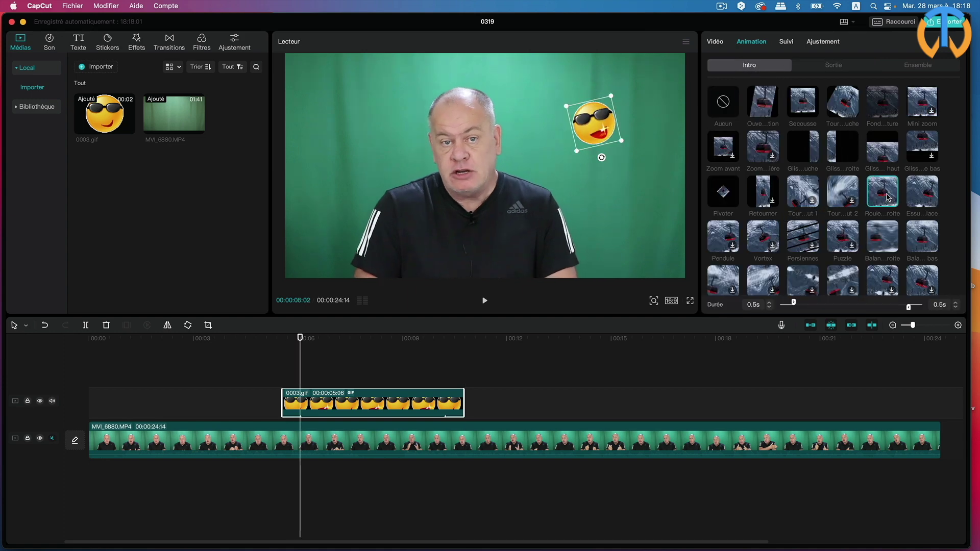
Step: Play the timeline from just before the 0003.gif clip to about 00:00:11:06 to check its intro and exit animations
left_click_drag(301, 338, 269, 340)
key("space")
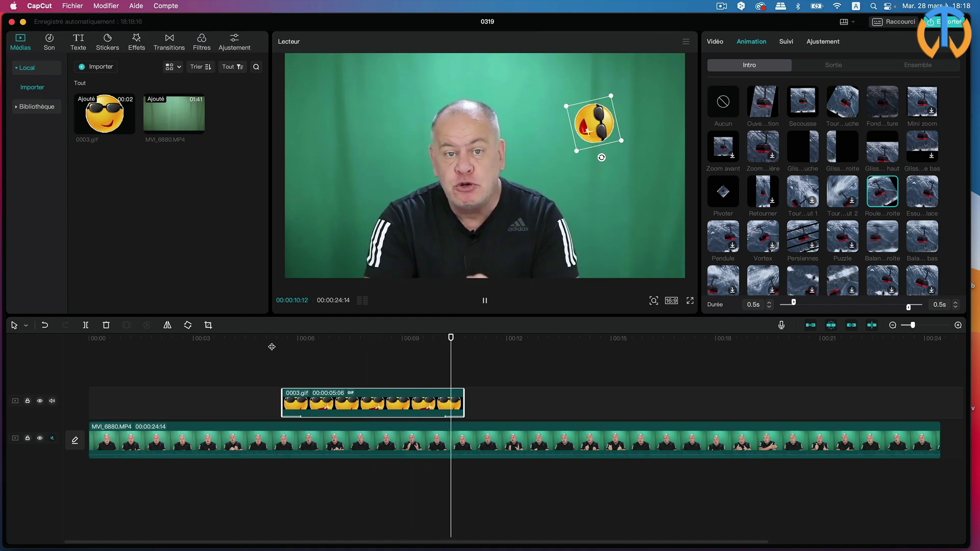
key("space")
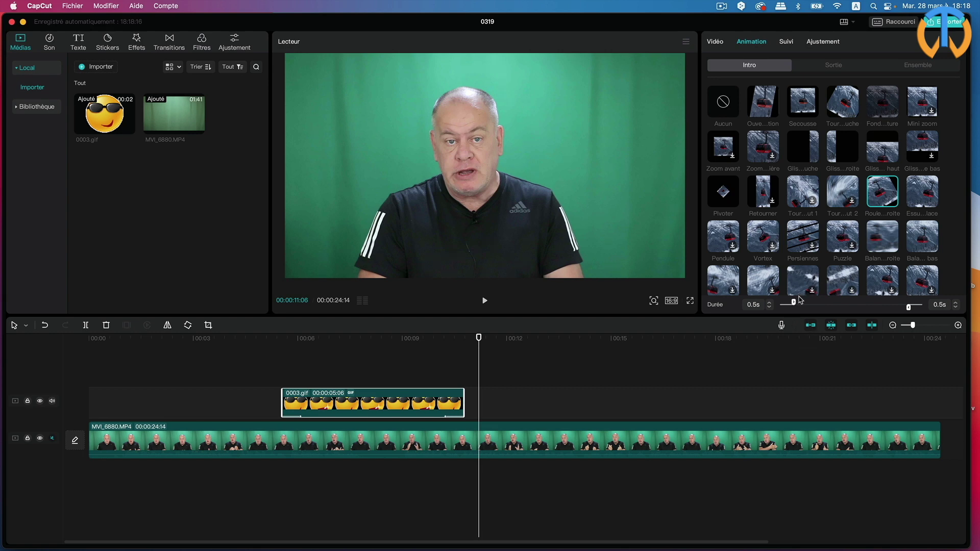
Step: Set both the intro and exit animation durations of the 0003.gif clip to 1.0 s and return to its basic video settings
left_click_drag(791, 305, 807, 304)
left_click_drag(909, 307, 896, 307)
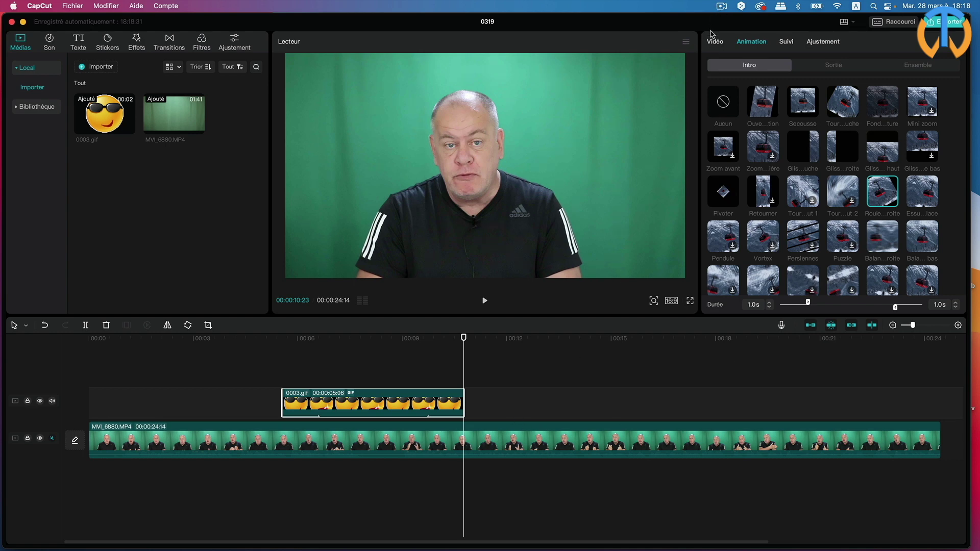
left_click(714, 42)
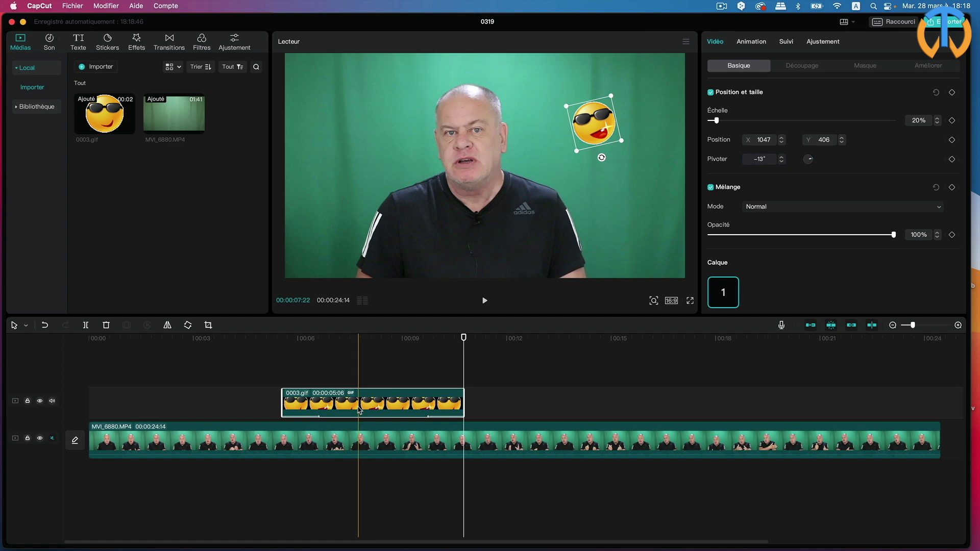
Step: Browse the built-in sticker library through the categories from Tendance to Noël, including Icônes, Émoji, LOVE, Date de naissance and Vlog
left_click(107, 45)
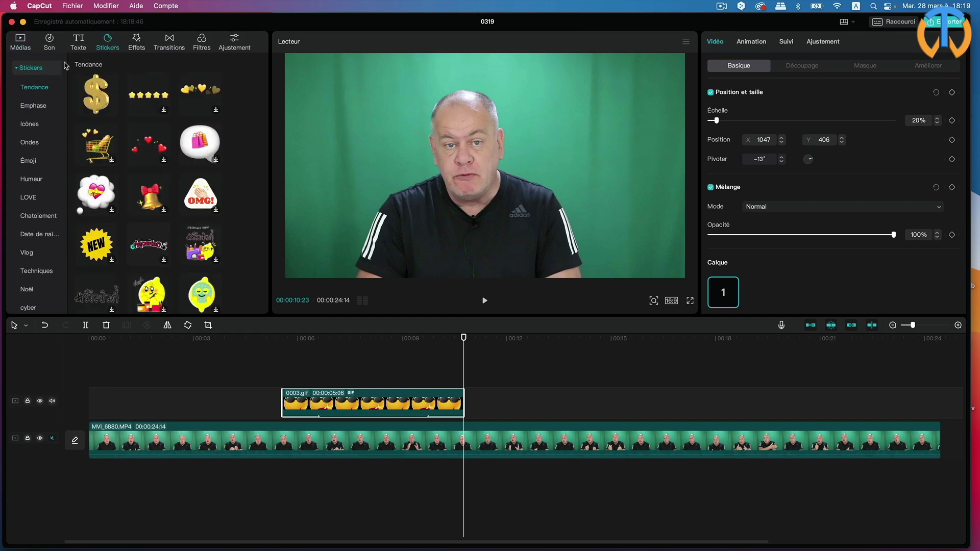
scroll(153, 179, "down", 2)
scroll(167, 183, "up", 2)
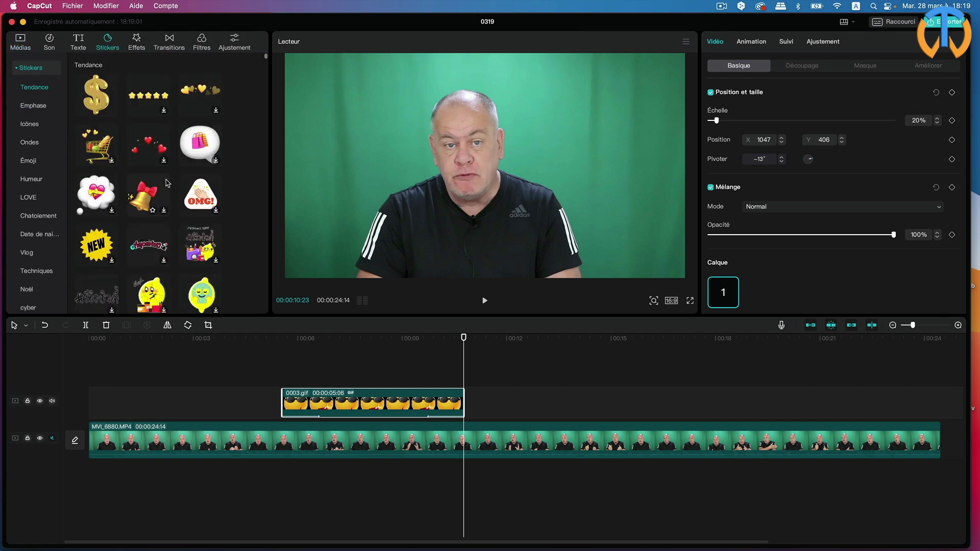
left_click(29, 124)
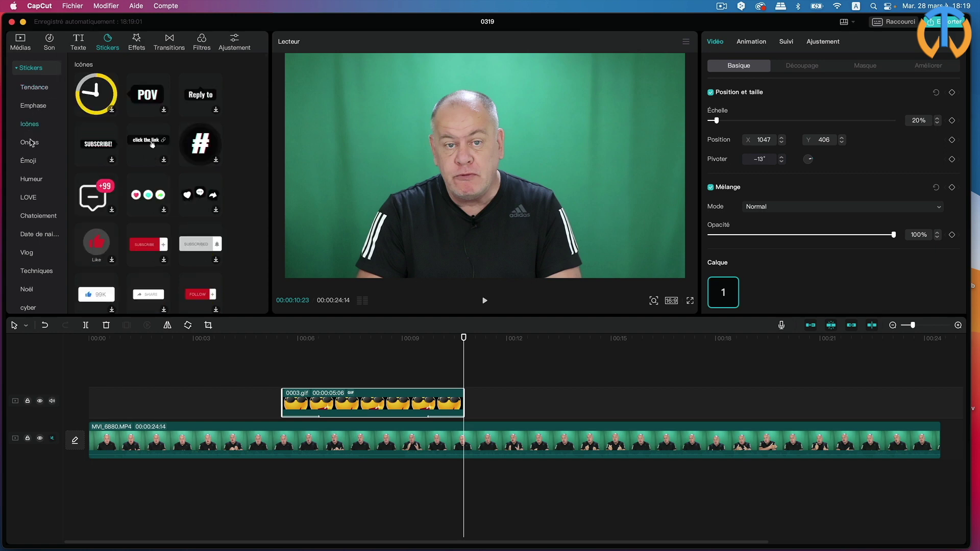
left_click(30, 142)
left_click(30, 160)
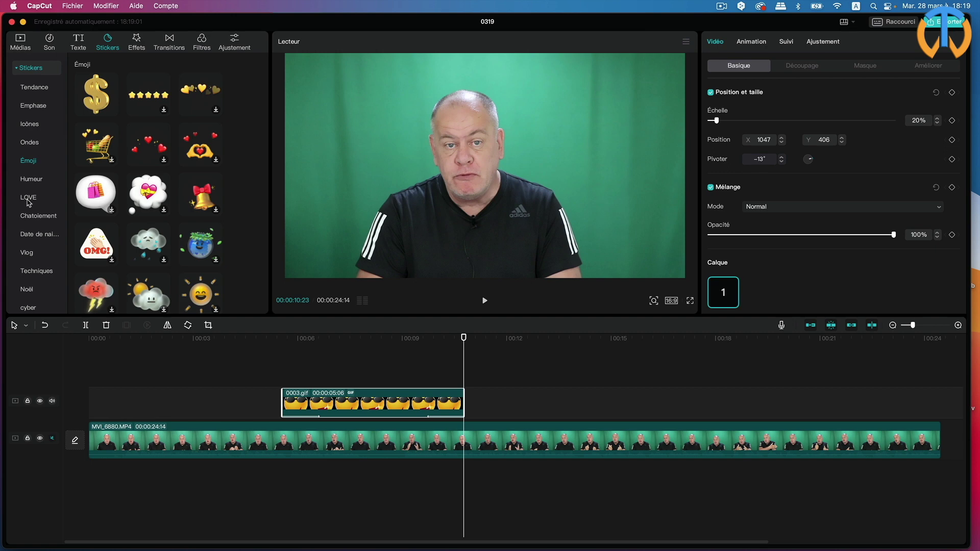
left_click(28, 199)
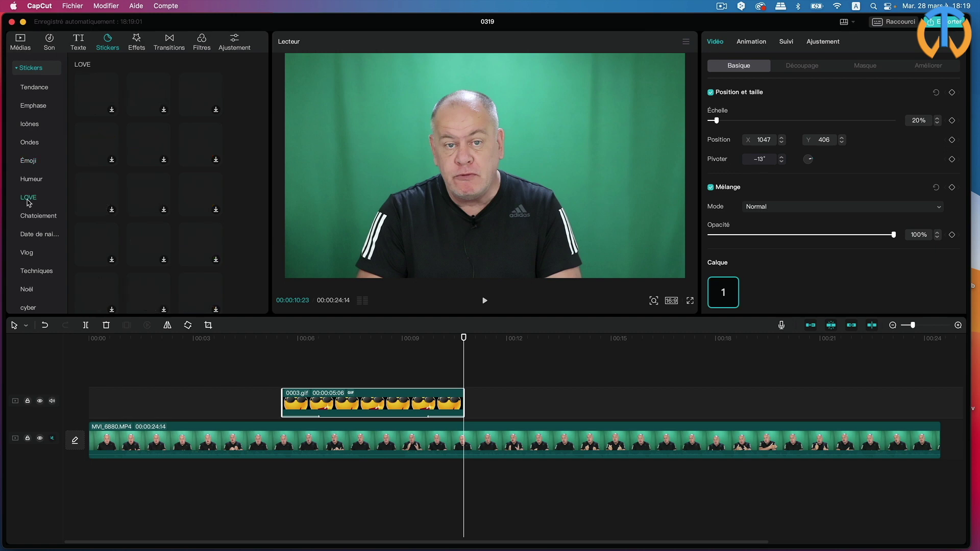
left_click(43, 217)
left_click(43, 236)
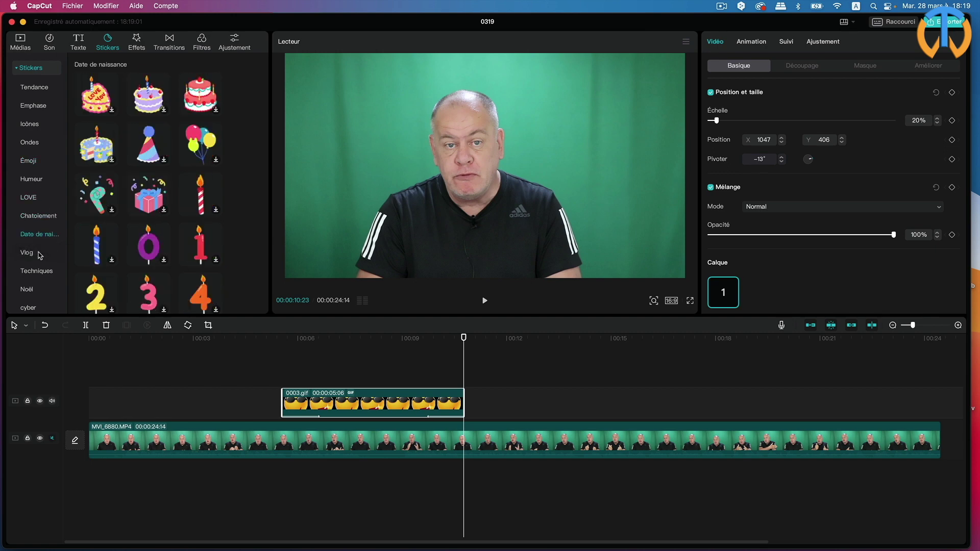
left_click(40, 255)
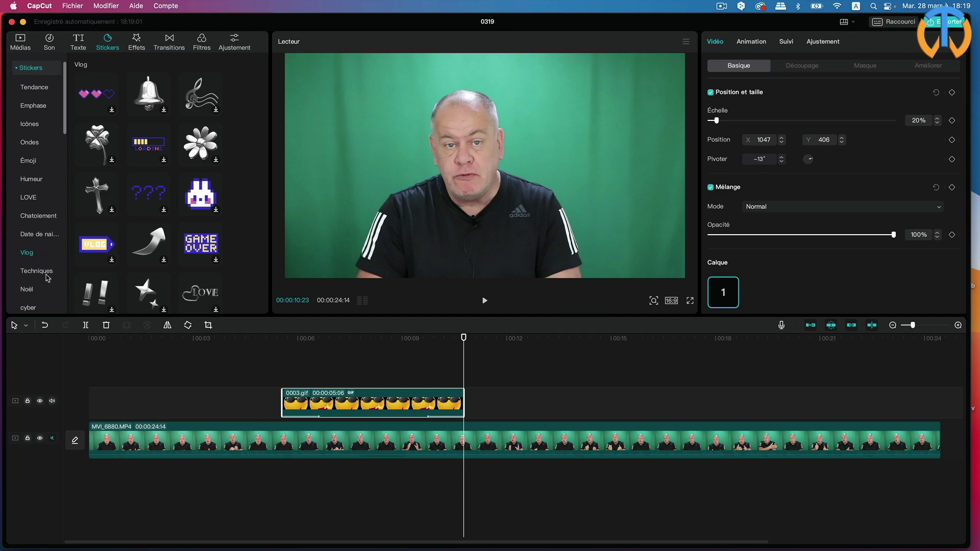
left_click(47, 271)
left_click(29, 289)
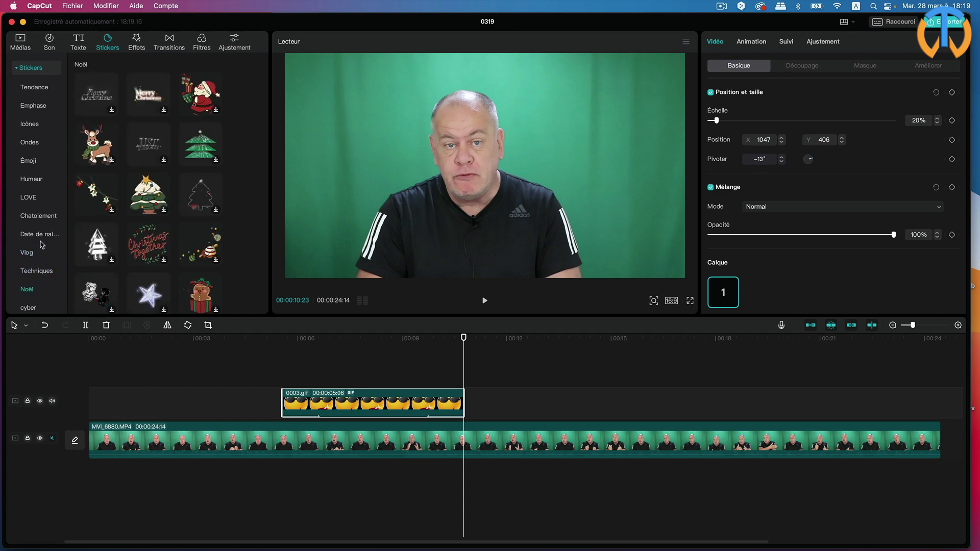
scroll(41, 255, "down", 4)
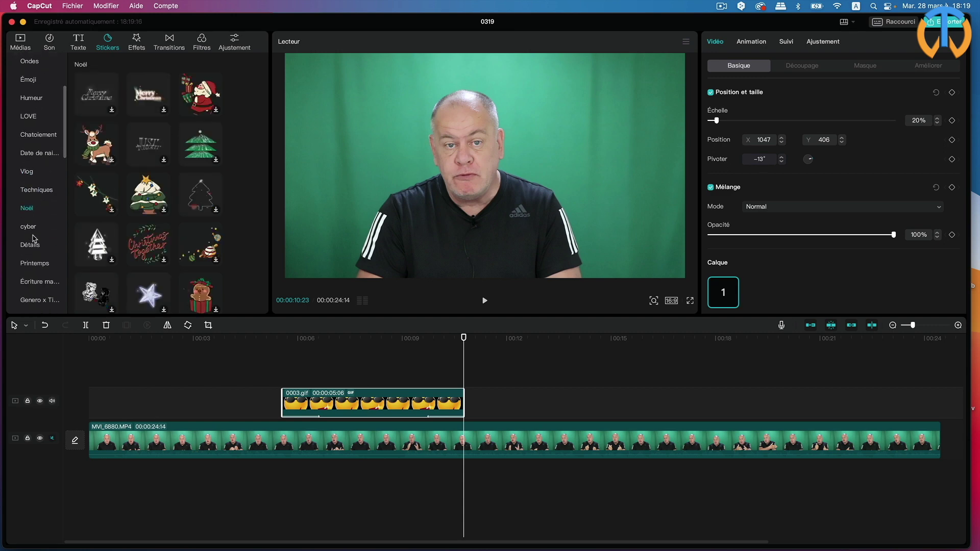
Step: Add the cyber progress-bar sticker, move it to start at about 00:00:01, and play it through to 00:00:02:15
left_click(33, 228)
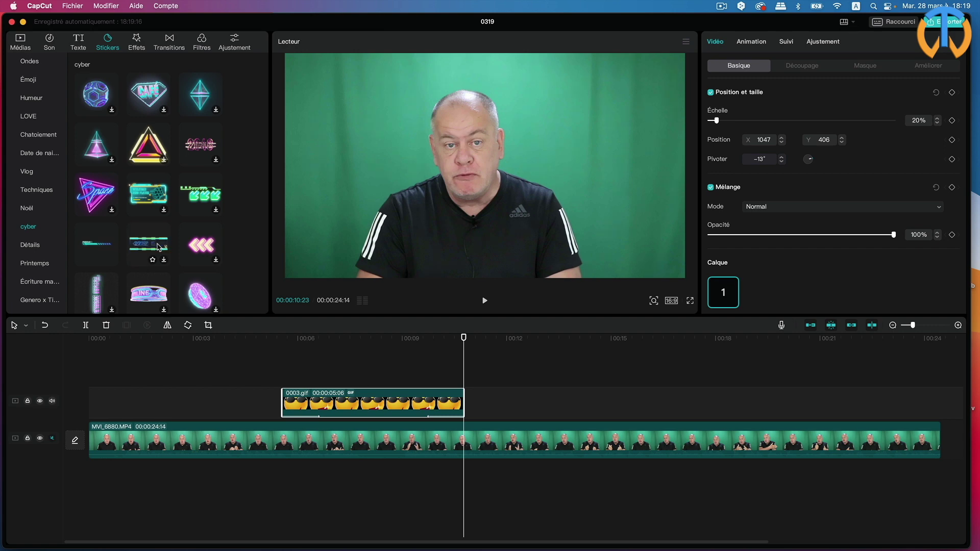
left_click(111, 260)
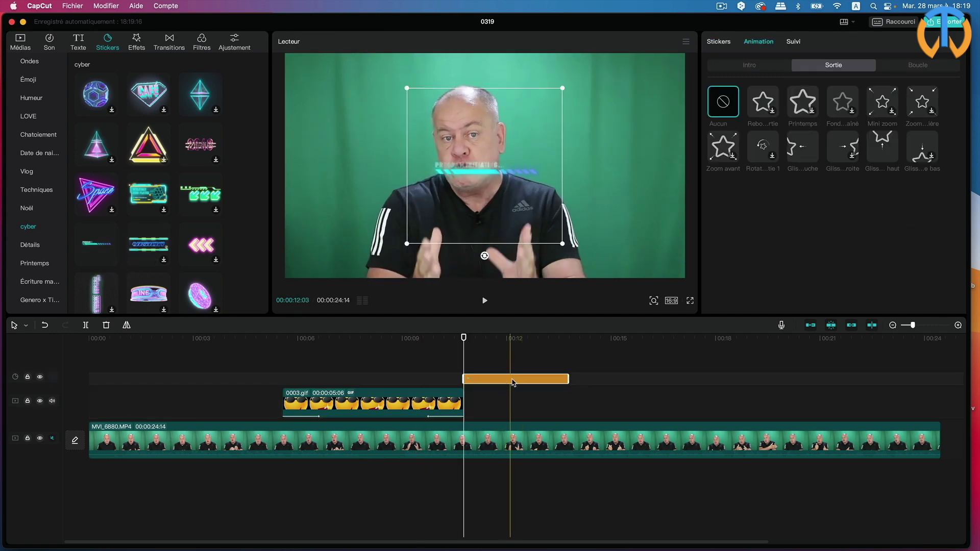
left_click_drag(513, 380, 176, 411)
left_click_drag(389, 340, 123, 338)
key("space")
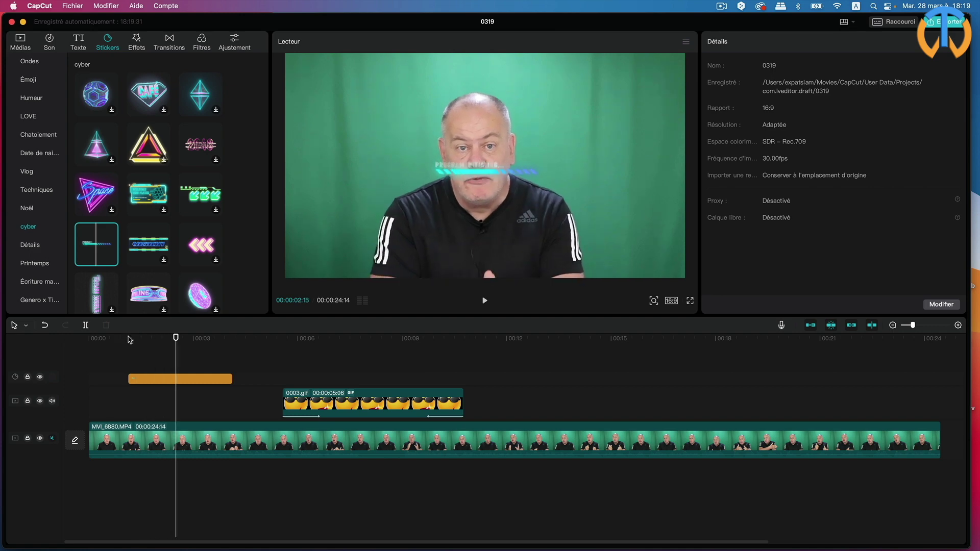
Step: Enlarge the progress-bar sticker and place it in the lower-right corner of the video frame
left_click(197, 380)
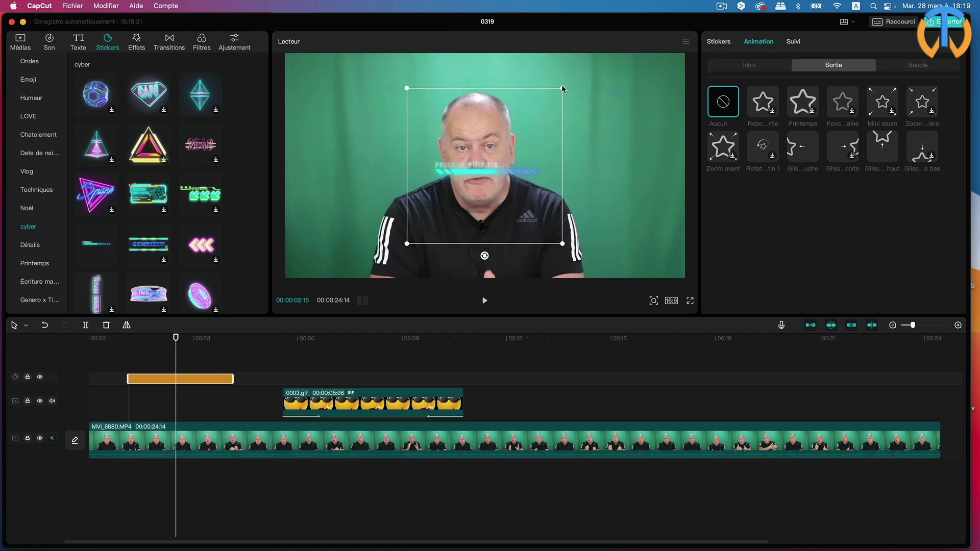
left_click_drag(562, 88, 590, 53)
left_click_drag(507, 152, 608, 240)
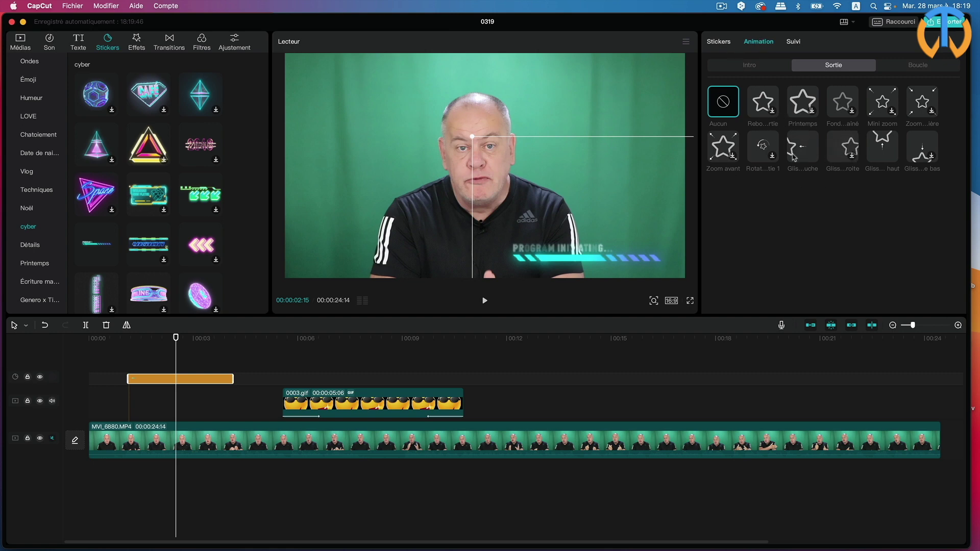
Step: Give the progress-bar sticker the Printemps intro animation and the "Rotat…tie 1" exit animation
left_click(758, 68)
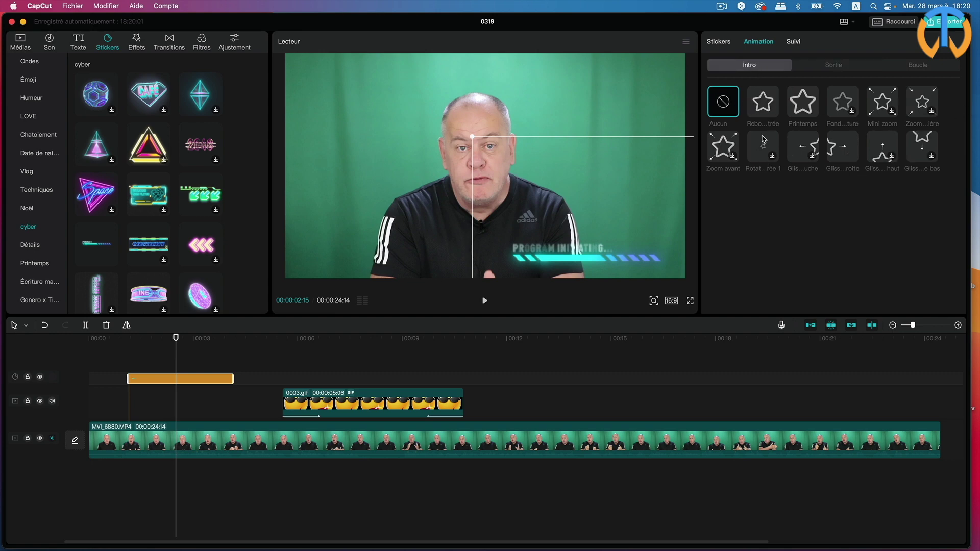
left_click(802, 102)
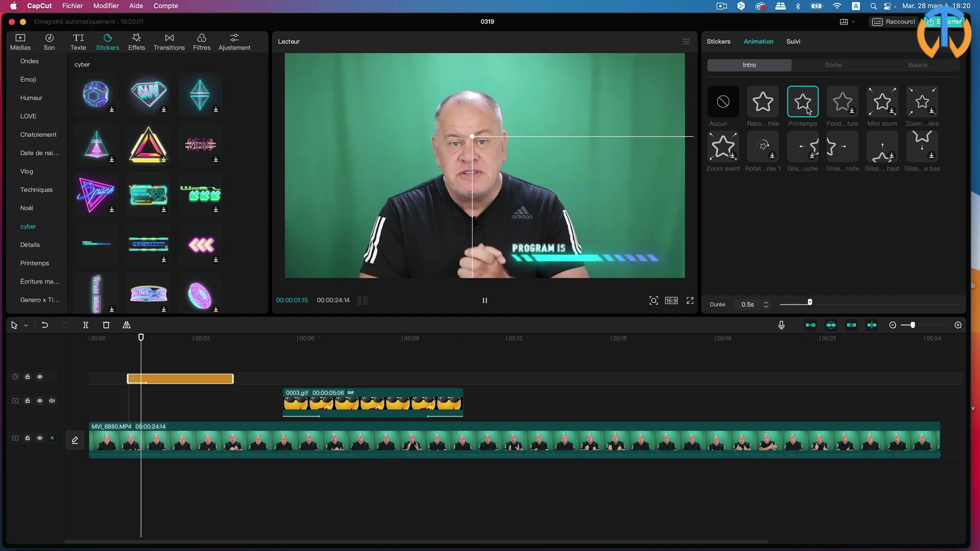
left_click(837, 67)
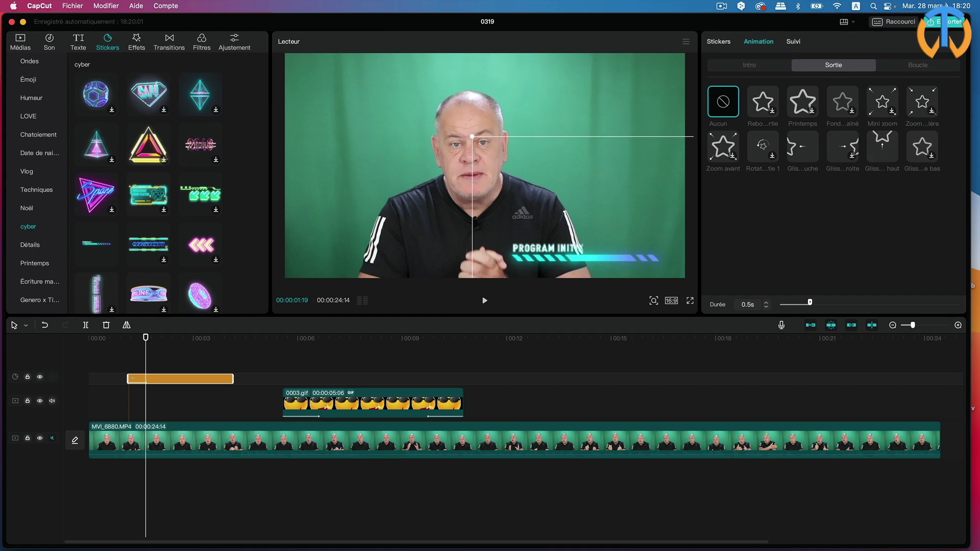
left_click(765, 152)
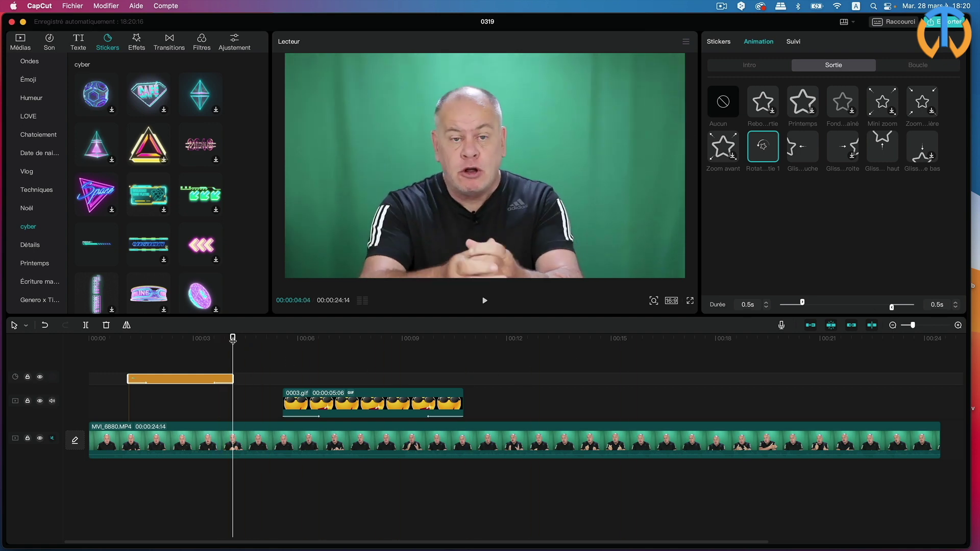
Step: Play the timeline from before the progress-bar sticker to about 00:00:07:16 to check its animations
left_click_drag(227, 337, 109, 339)
key("space")
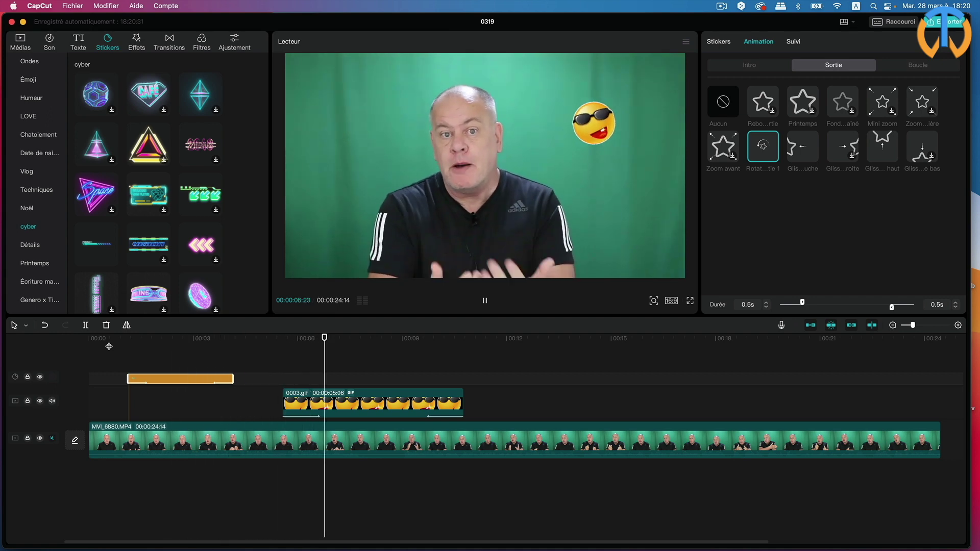
key("space")
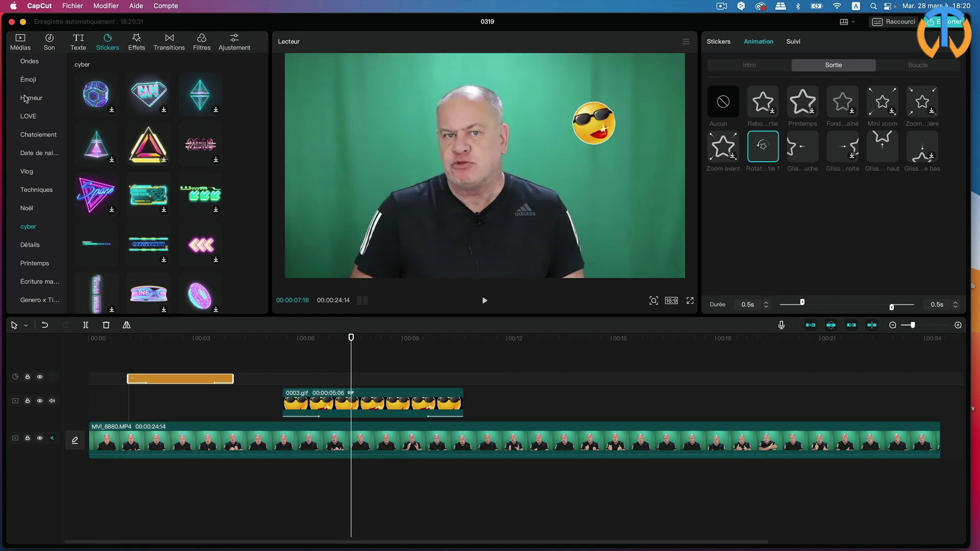
Step: Add the animated OK sticker from the Tendance category, start it at about 00:00:06 above the 0003.gif clip, and set the playhead to 00:00:06:28
scroll(28, 117, "up", 3)
left_click(38, 91)
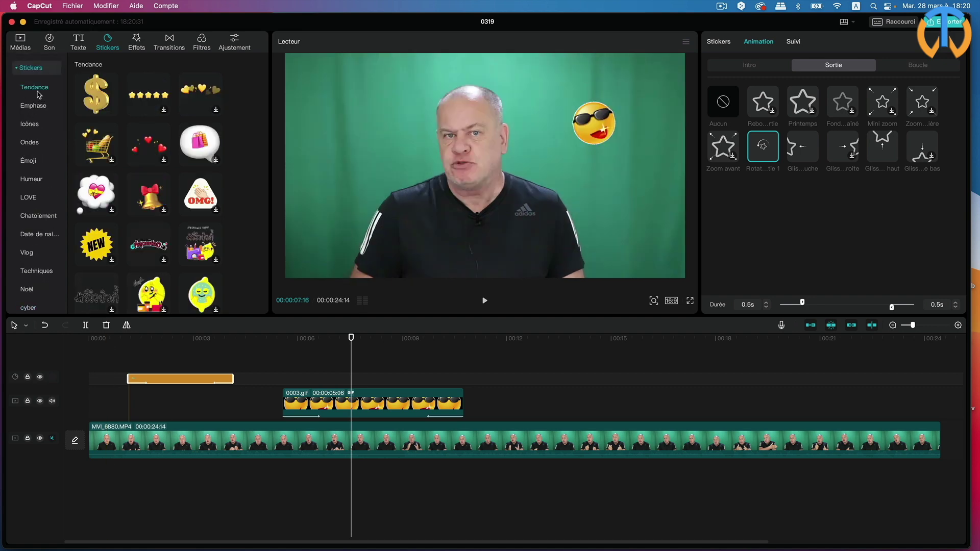
mouse_move(135, 135)
mouse_move(151, 192)
mouse_move(204, 246)
scroll(163, 234, "down", 5)
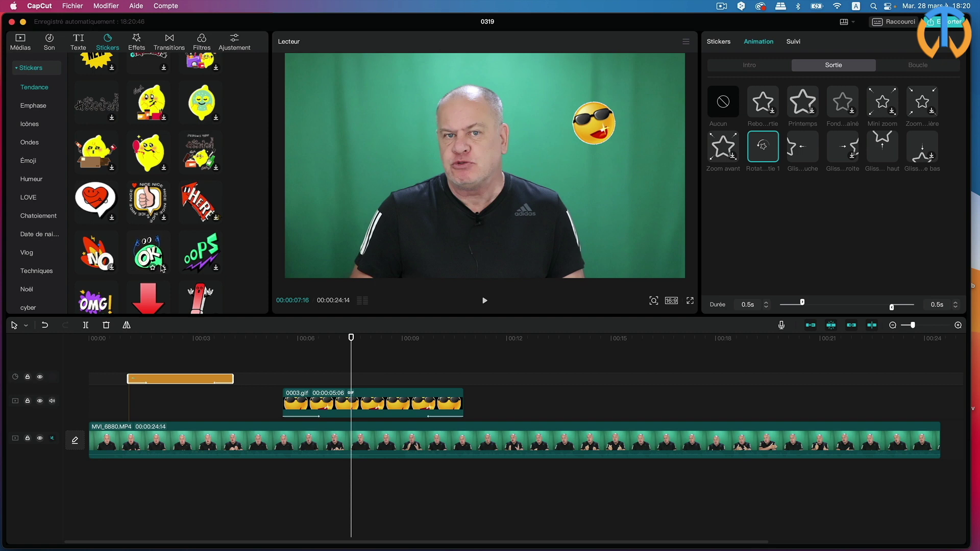
left_click(152, 255)
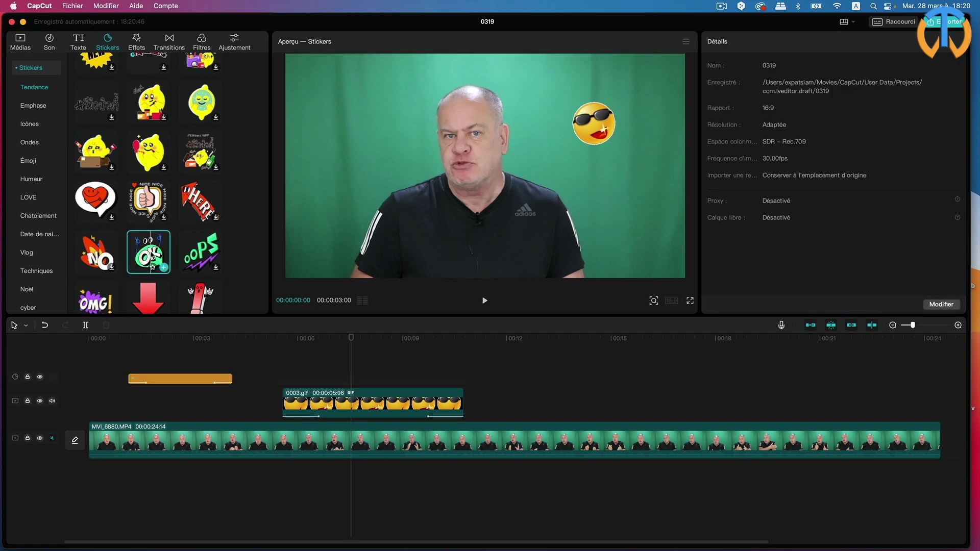
left_click(163, 267)
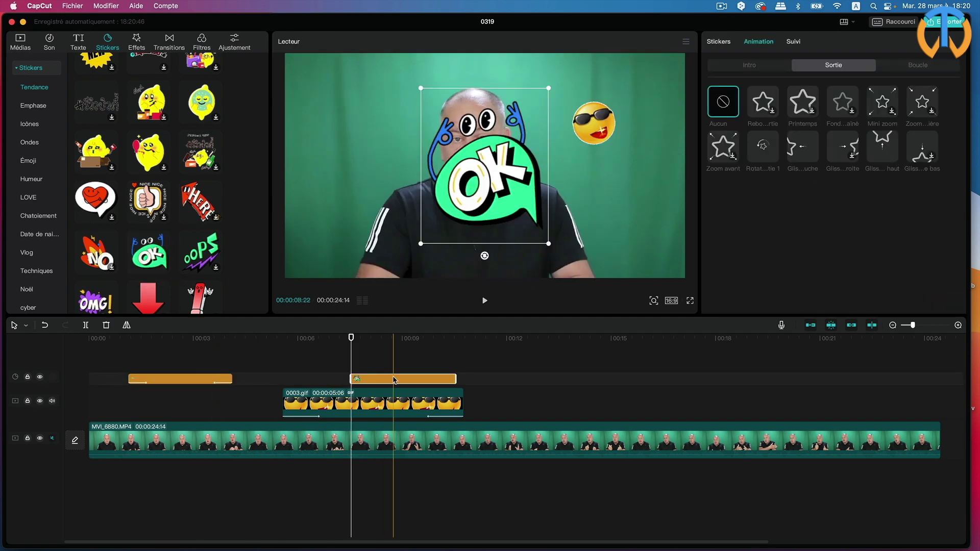
left_click_drag(379, 379, 360, 378)
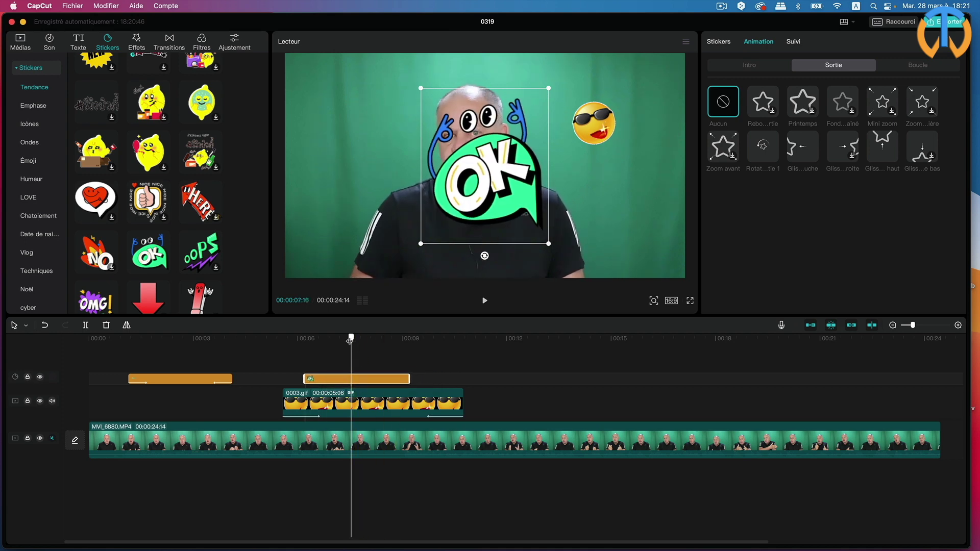
mouse_move(350, 340)
left_mouse_down()
mouse_move(298, 339)
mouse_move(330, 340)
left_mouse_up()
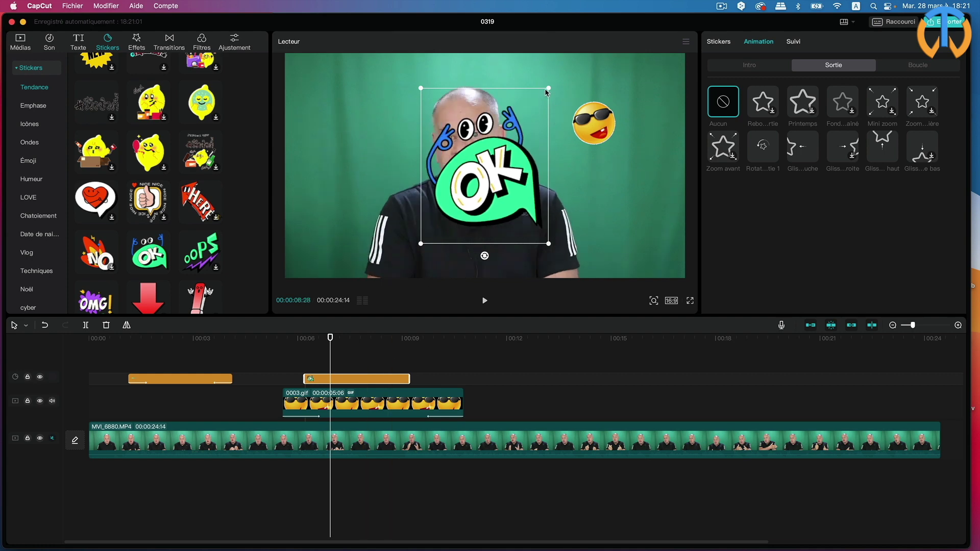
Step: Shrink the OK sticker to 45%, rotate it to −10°, place it at X −1219, Y 277, and show its position and size settings
left_click_drag(547, 87, 395, 197)
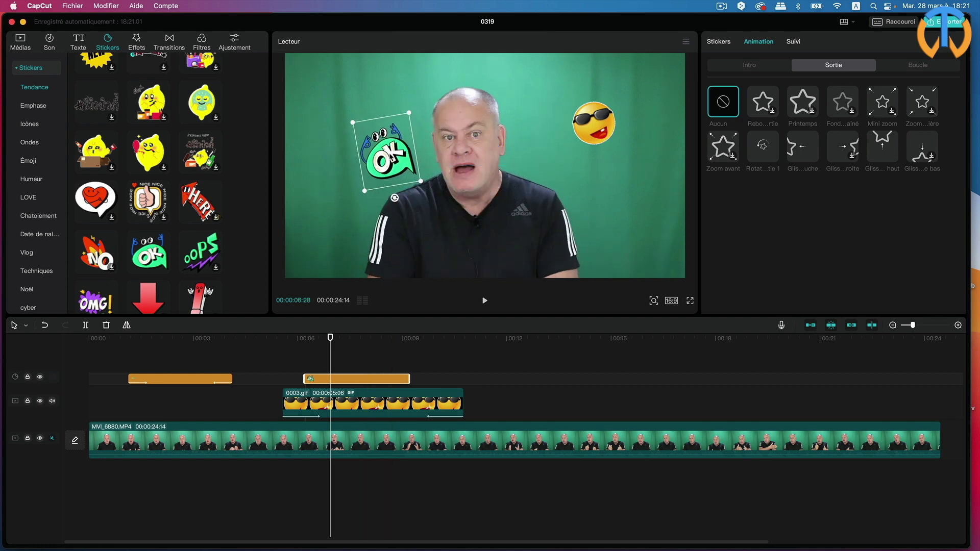
left_click_drag(395, 160, 366, 146)
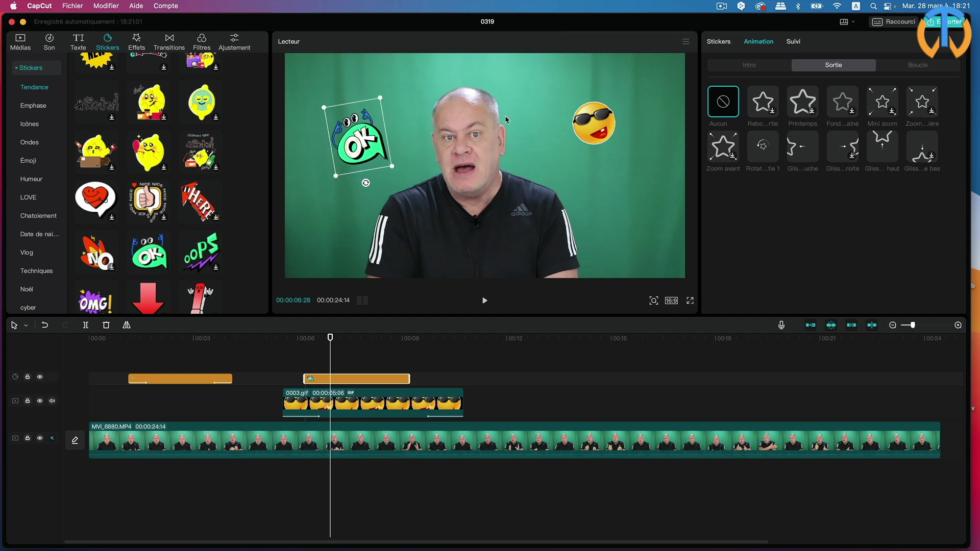
left_click(742, 69)
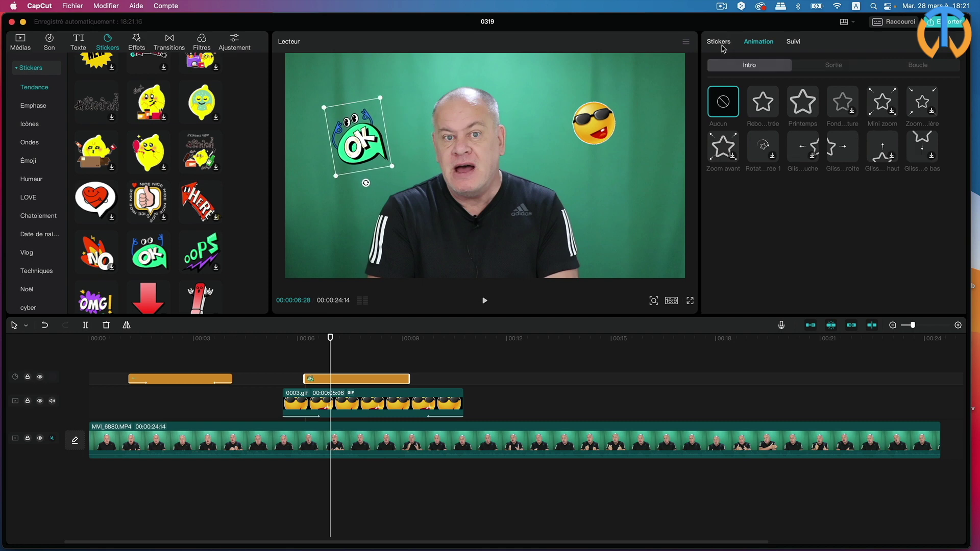
left_click(719, 42)
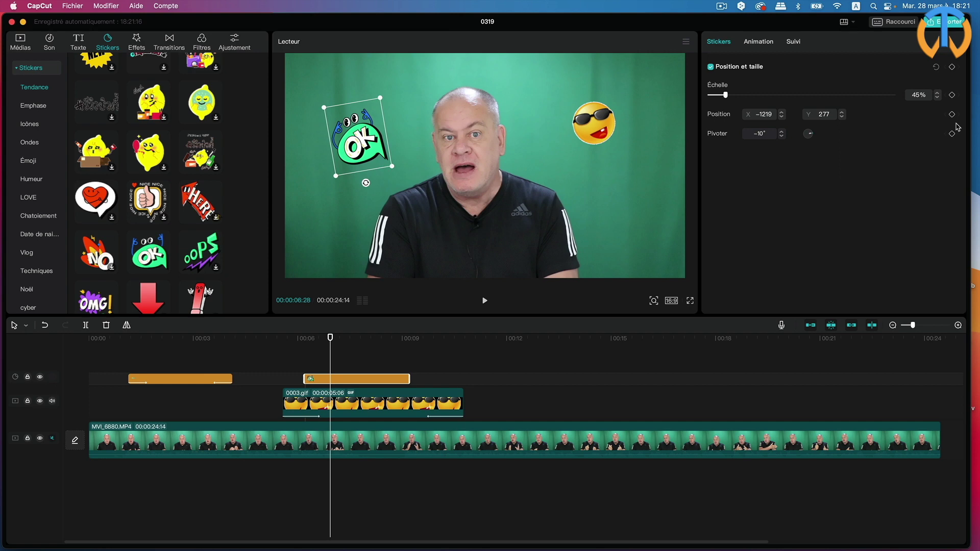
Step: Give the OK sticker the "Rebo…trée" intro animation and the "Gliss… haut" exit animation
left_click(763, 44)
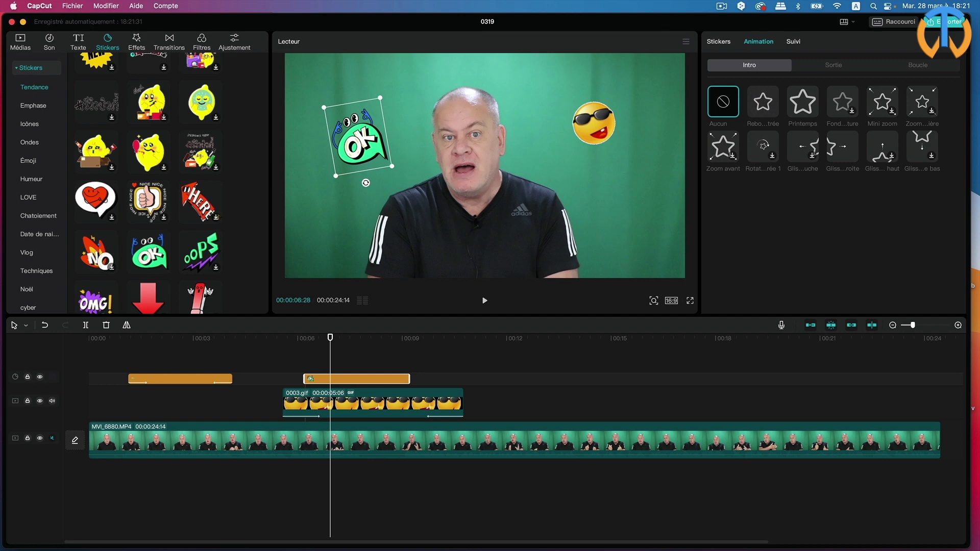
left_click(763, 102)
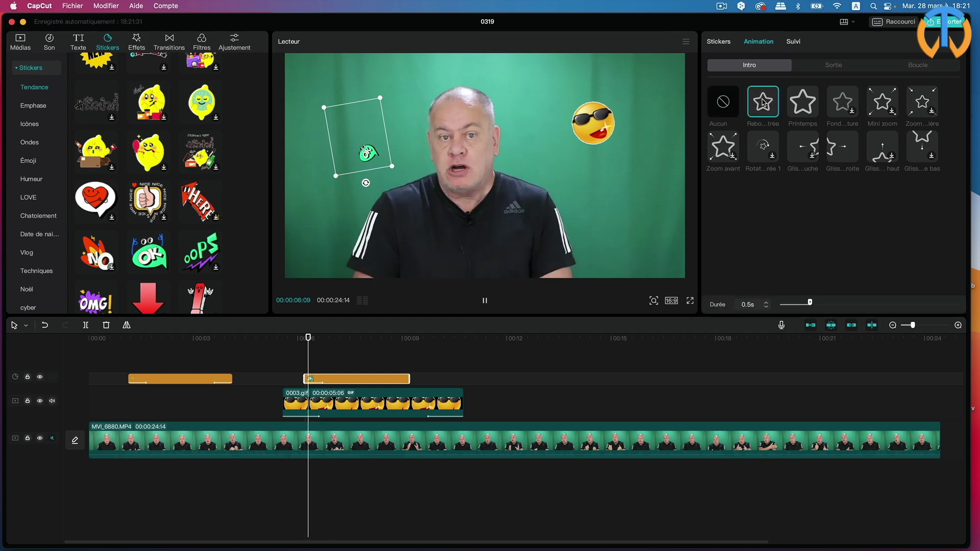
left_click(830, 68)
left_click(882, 147)
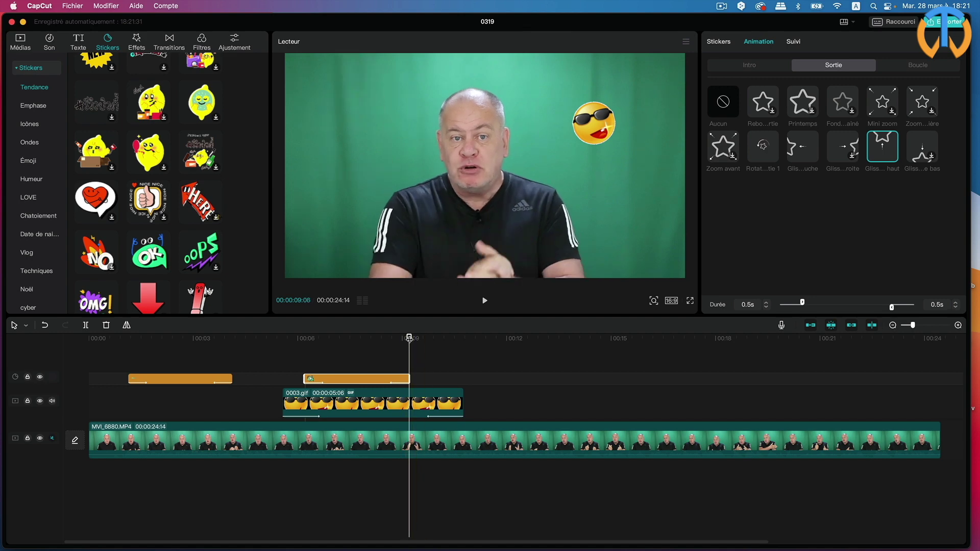
Step: Play the timeline from the start through the end of the 0003.gif clip to check the stickers' animations
left_click_drag(423, 349, 66, 338)
key("space")
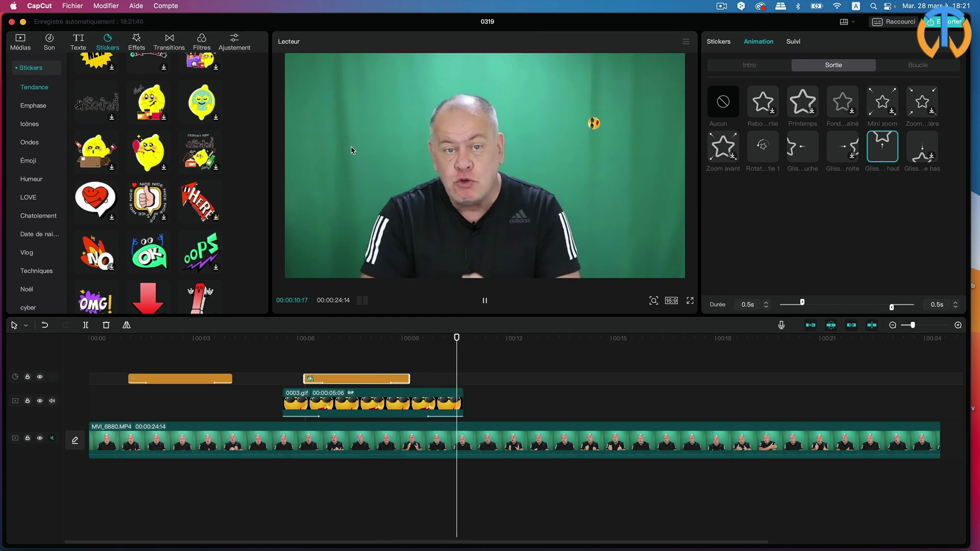
key("space")
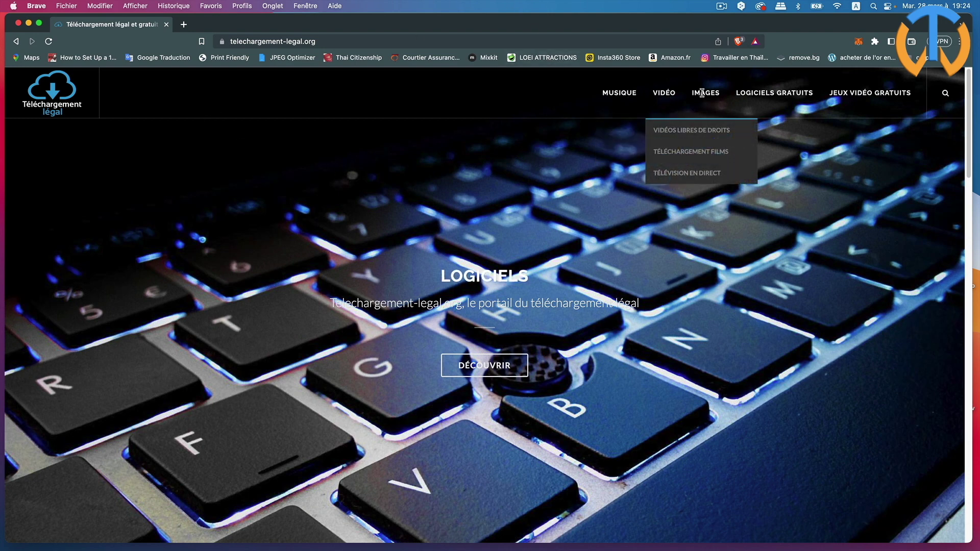
Step: Switch to Brave, open the royalty-free photos page on telechargement-legal.org, and look through its listed image sites
mouse_move(702, 92)
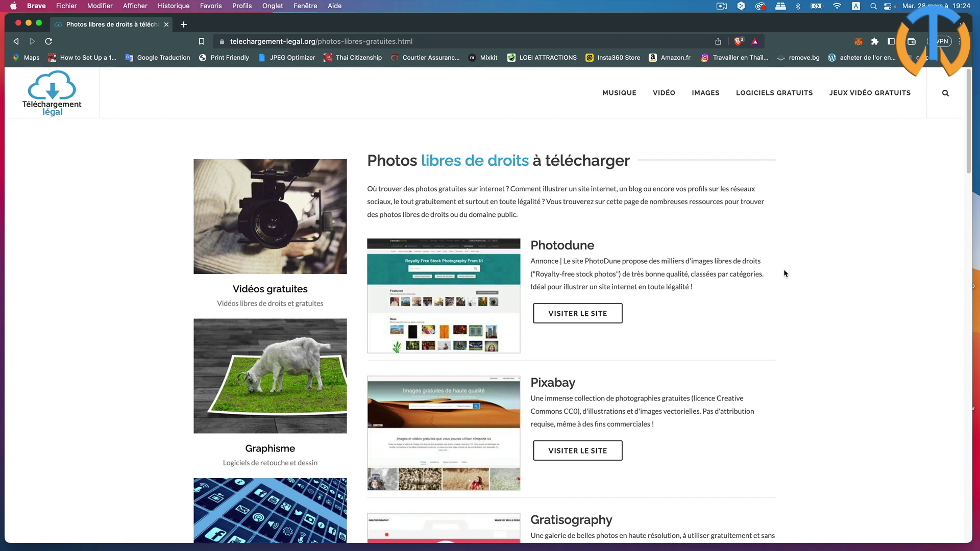
scroll(585, 494, "down", 5)
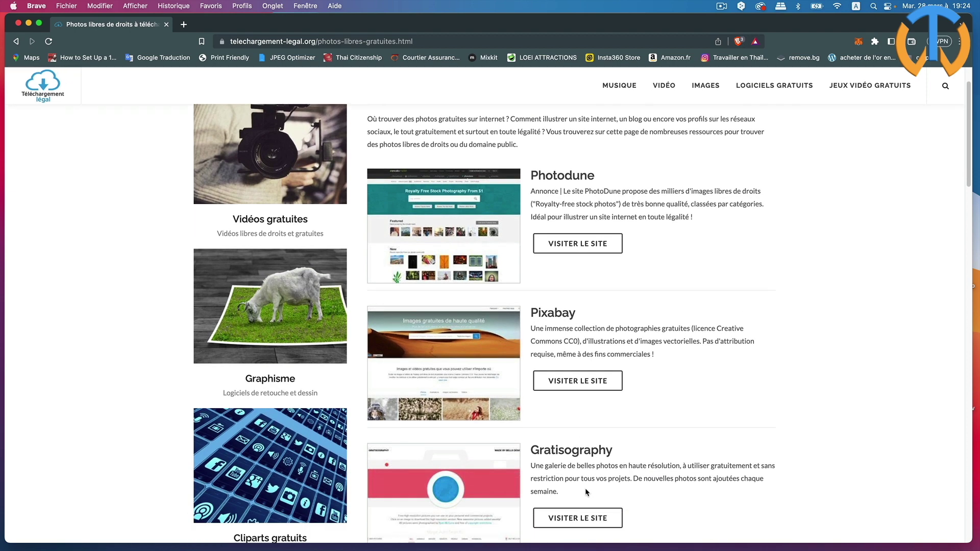
scroll(630, 429, "down", 3)
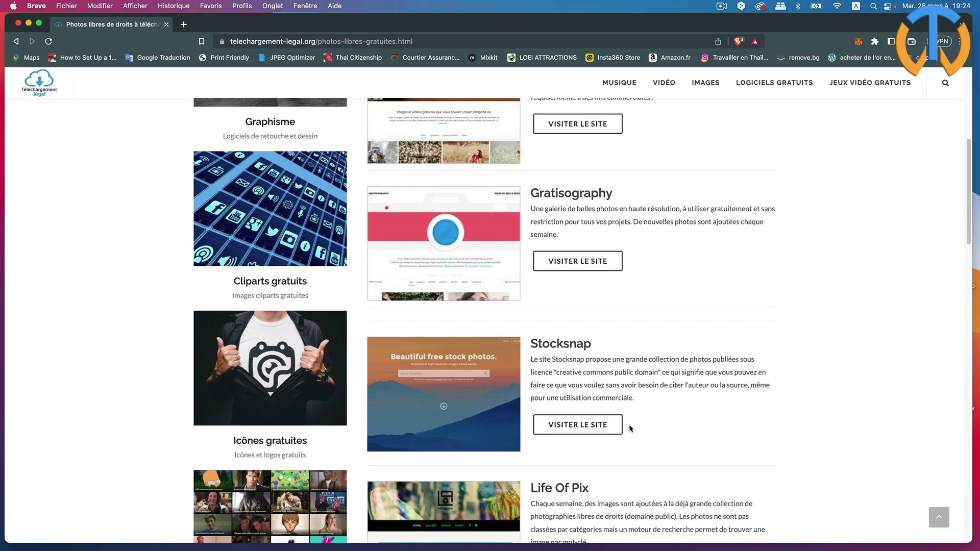
scroll(629, 429, "down", 7)
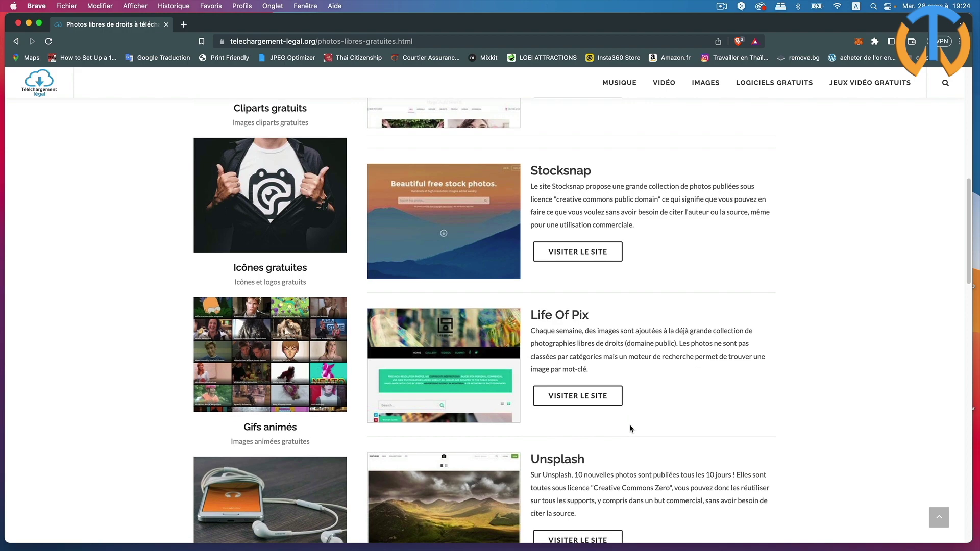
scroll(629, 428, "up", 15)
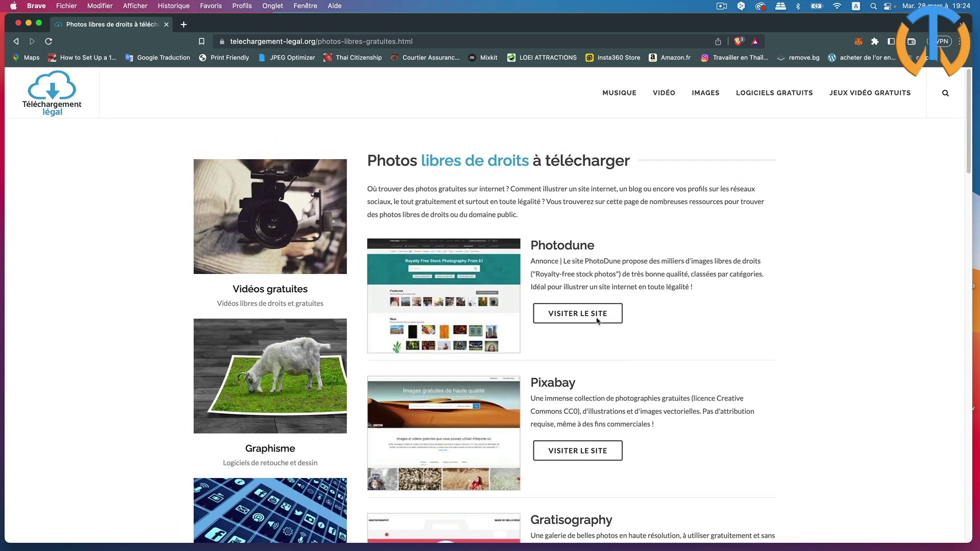
Step: Open the free videos page and look through its listed royalty-free footage sites and the related download categories
left_click(249, 291)
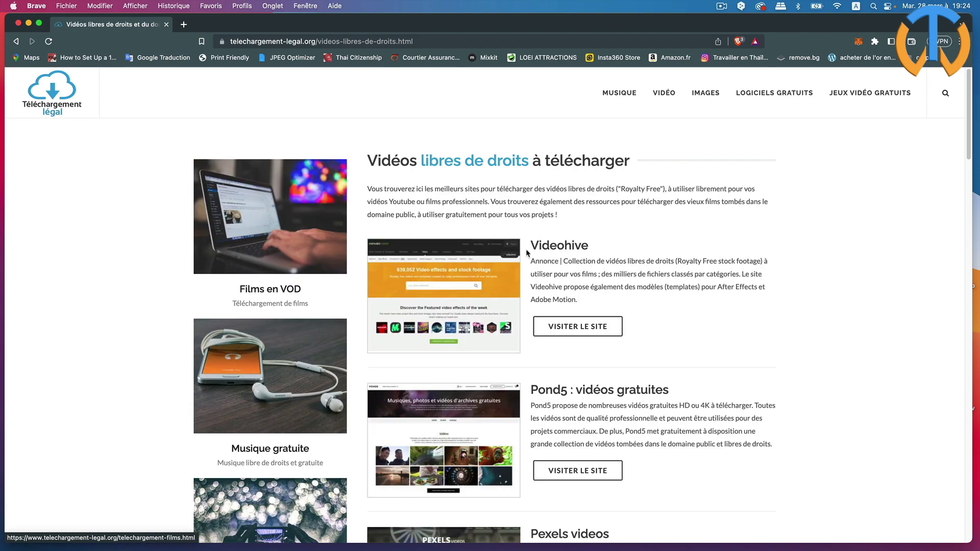
scroll(528, 253, "down", 5)
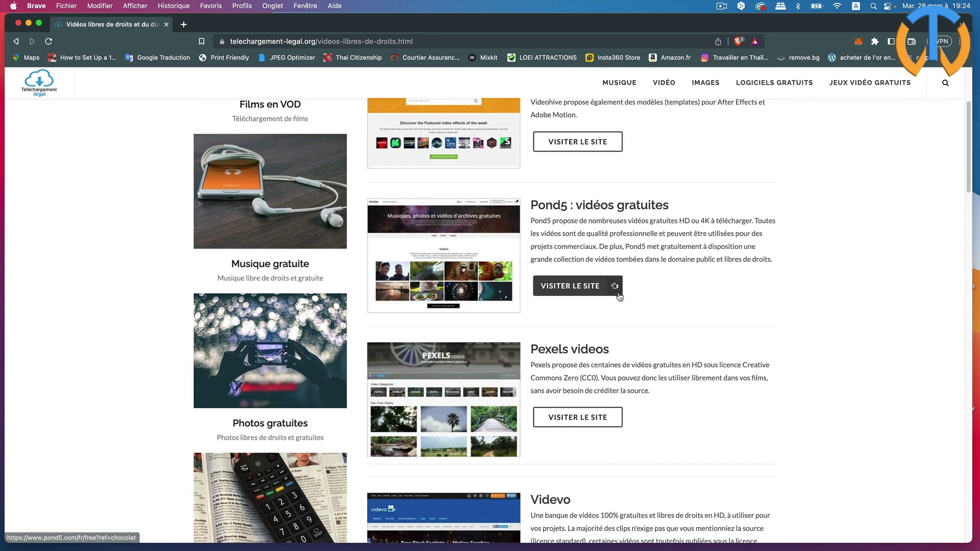
scroll(619, 297, "down", 5)
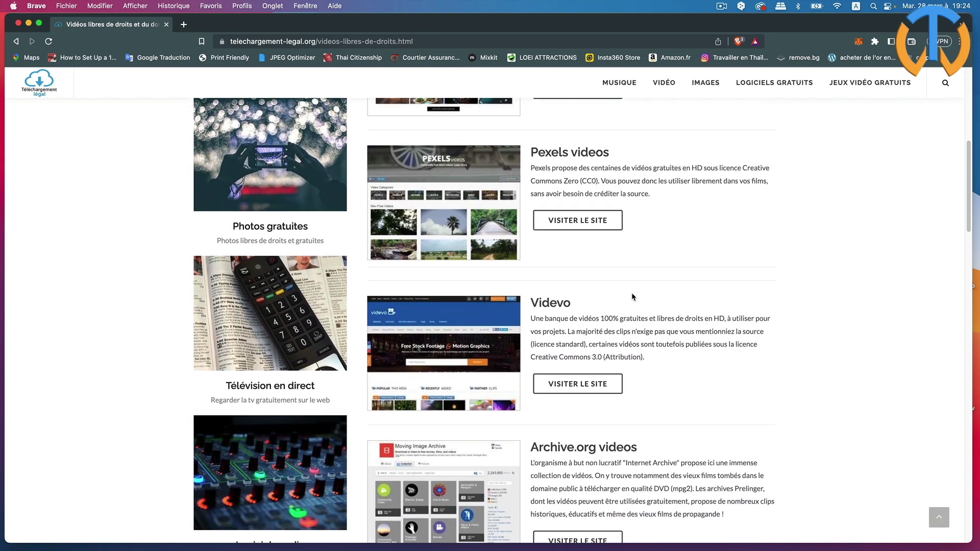
scroll(631, 297, "down", 5)
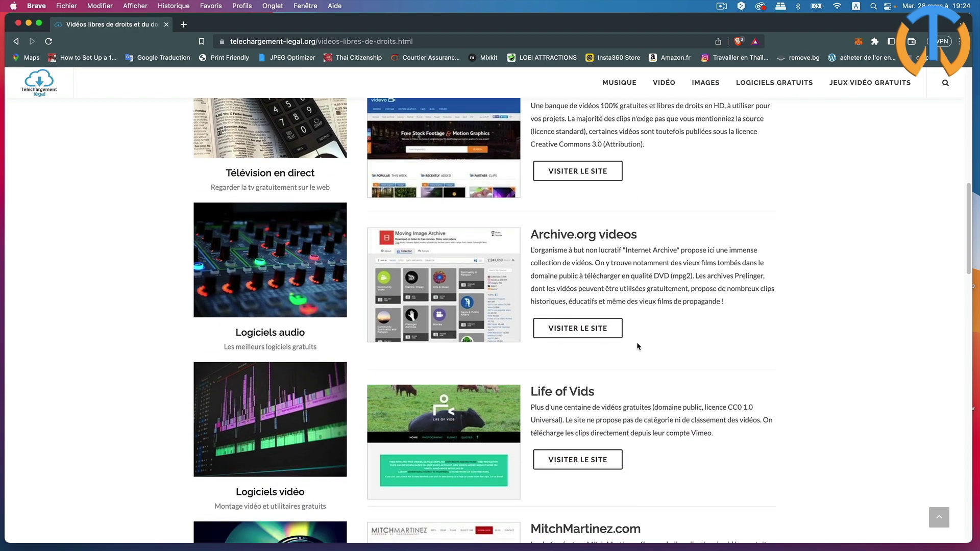
scroll(636, 344, "down", 4)
scroll(633, 346, "up", 6)
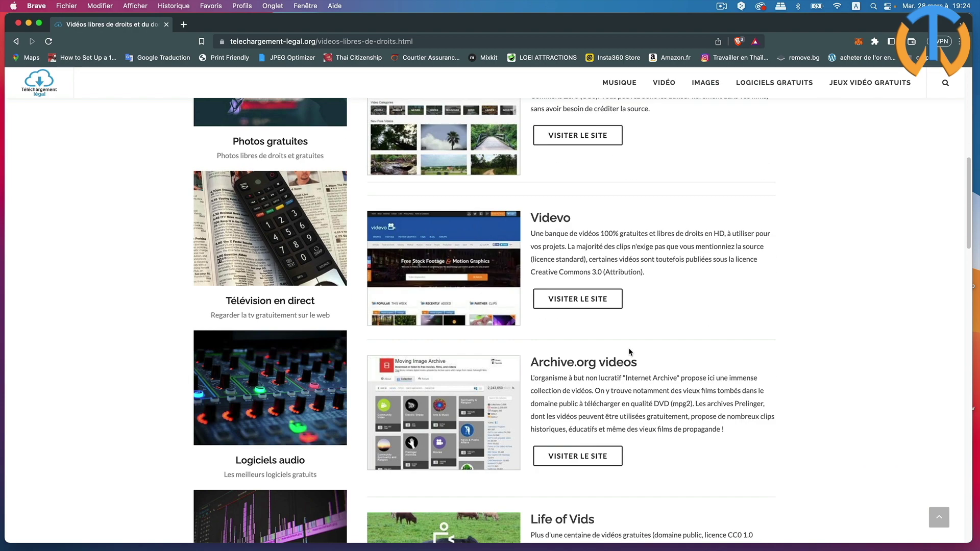
scroll(629, 351, "up", 6)
scroll(251, 289, "up", 3)
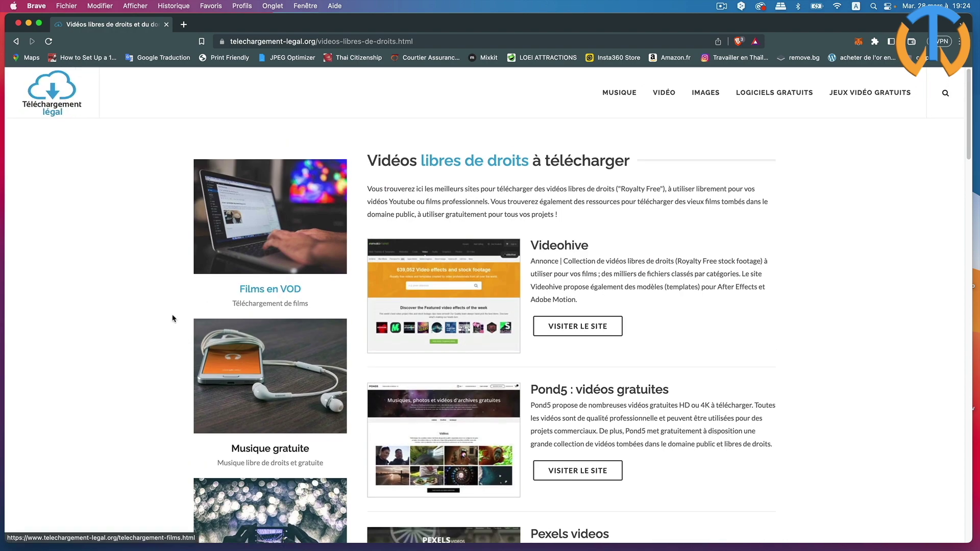
scroll(244, 305, "down", 3)
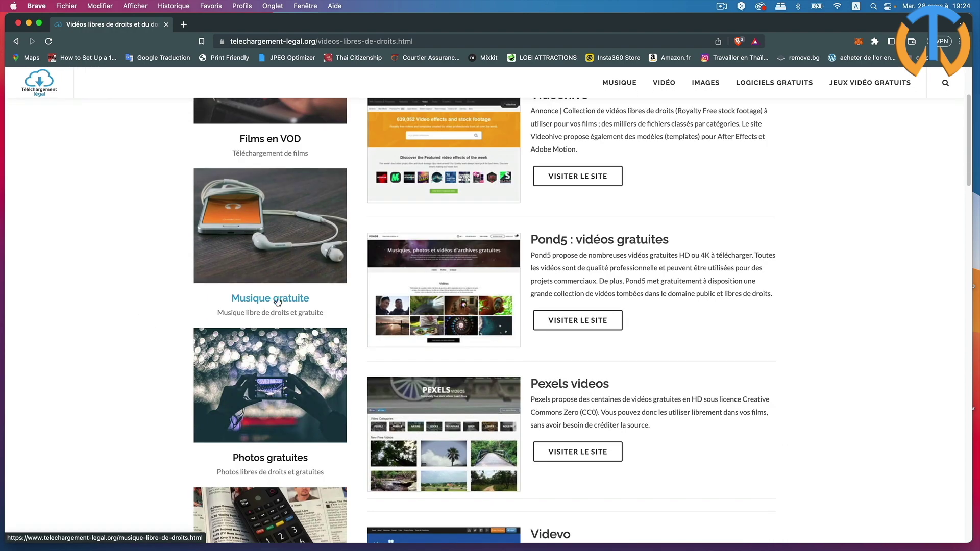
scroll(111, 318, "down", 5)
scroll(185, 349, "down", 6)
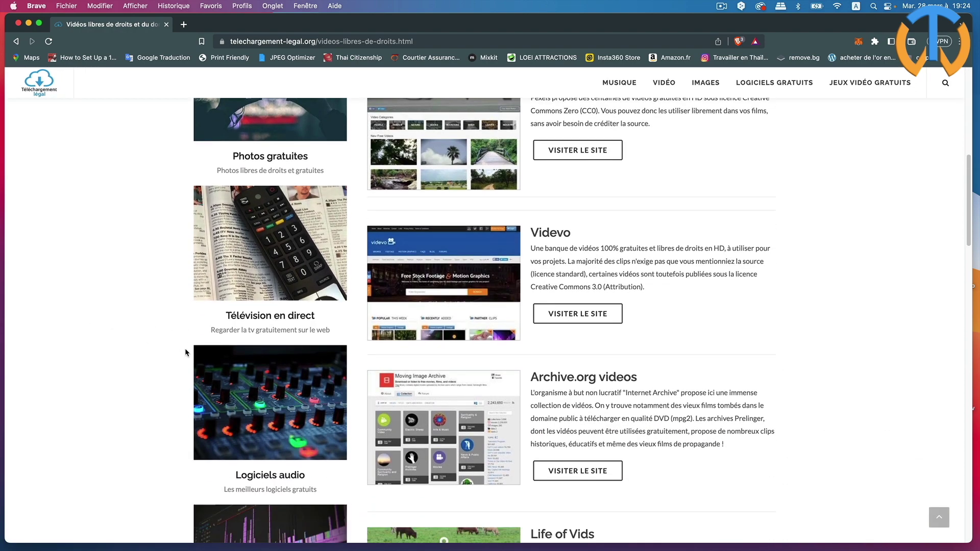
scroll(185, 348, "down", 5)
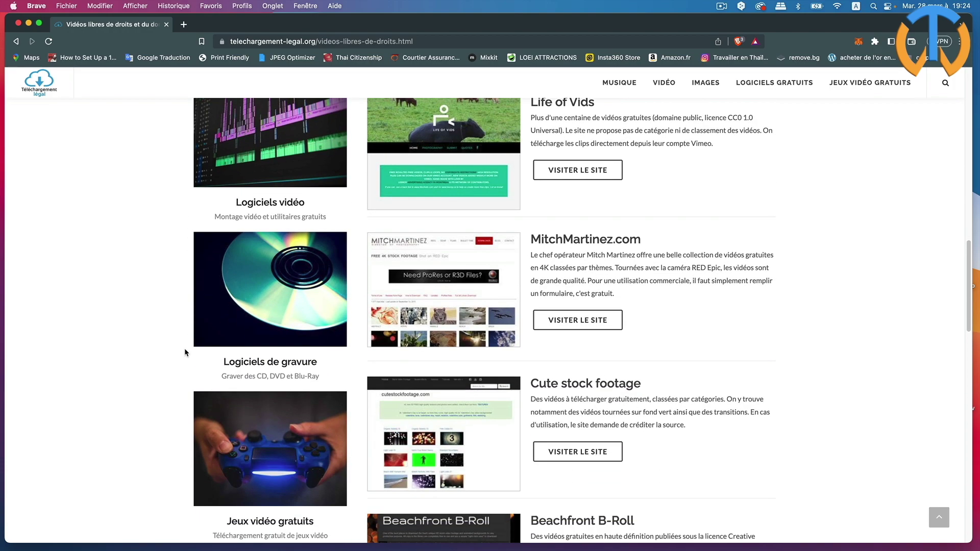